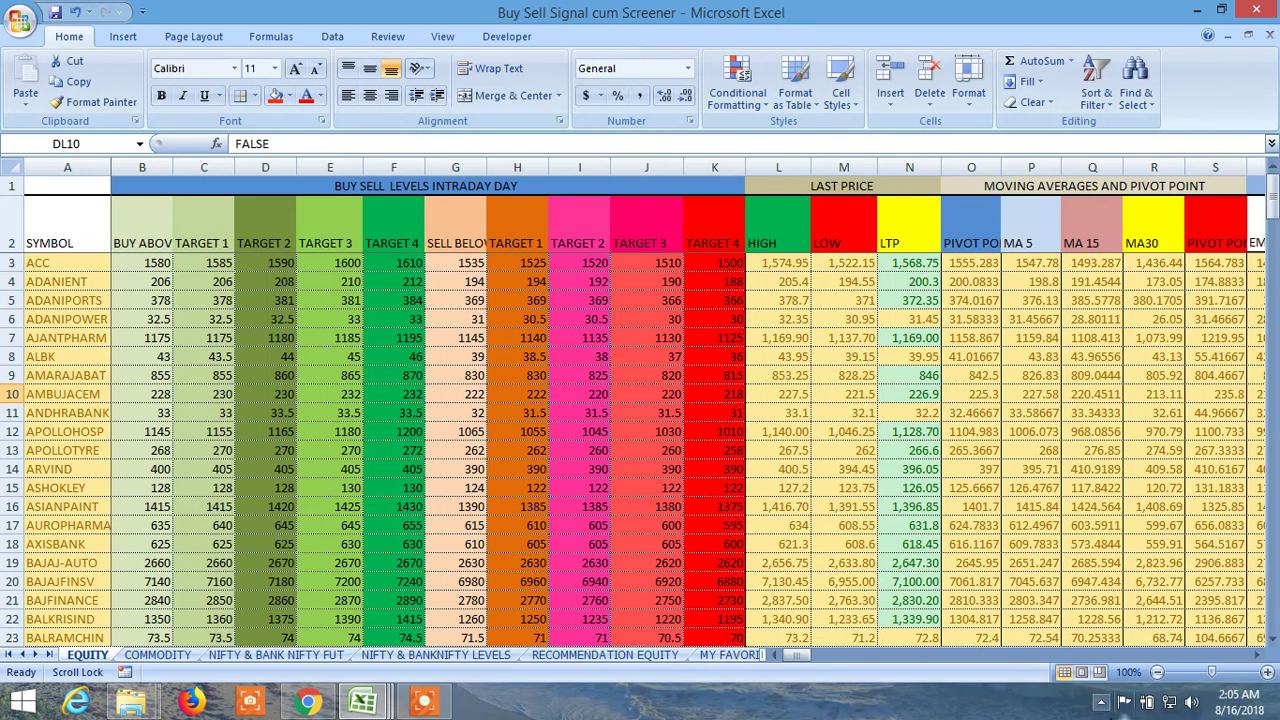
Examine the EMA 12, EMA 26 and MACD columns and the MACD>1 and MACD<1 crossover columns on the EQUITY sheet.
left_click_drag(796, 654, 816, 655)
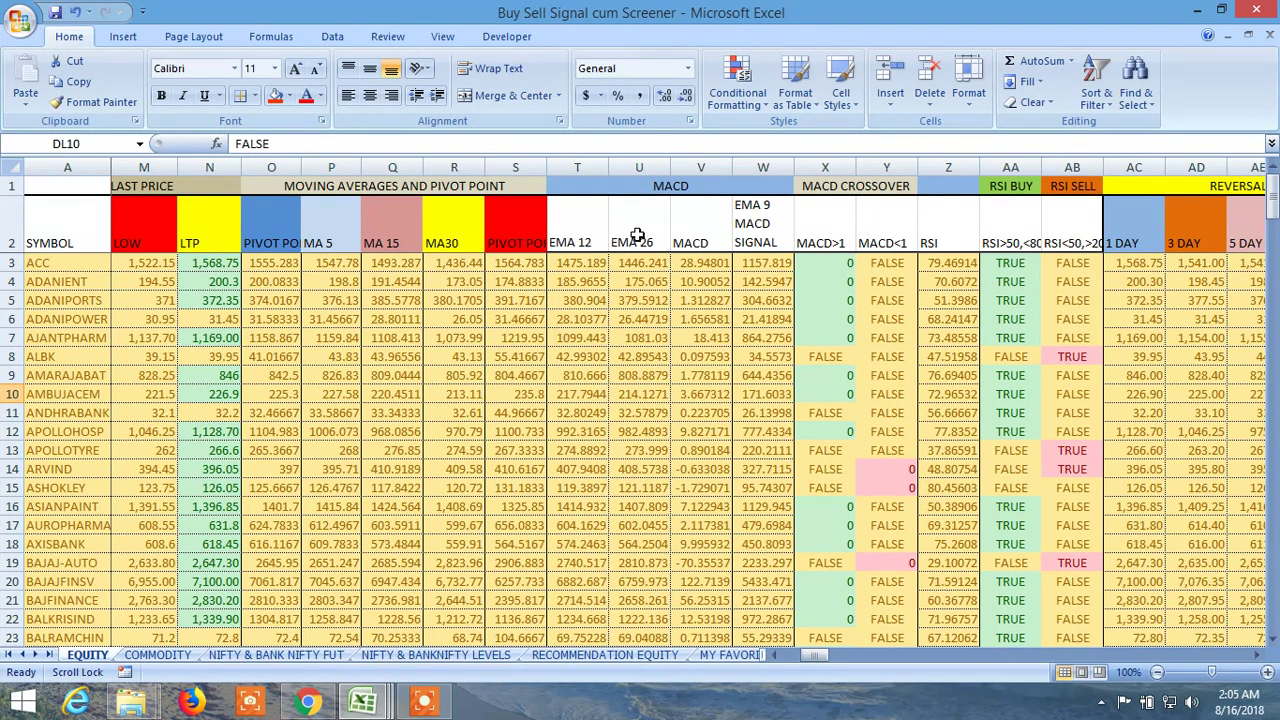
left_click(585, 242)
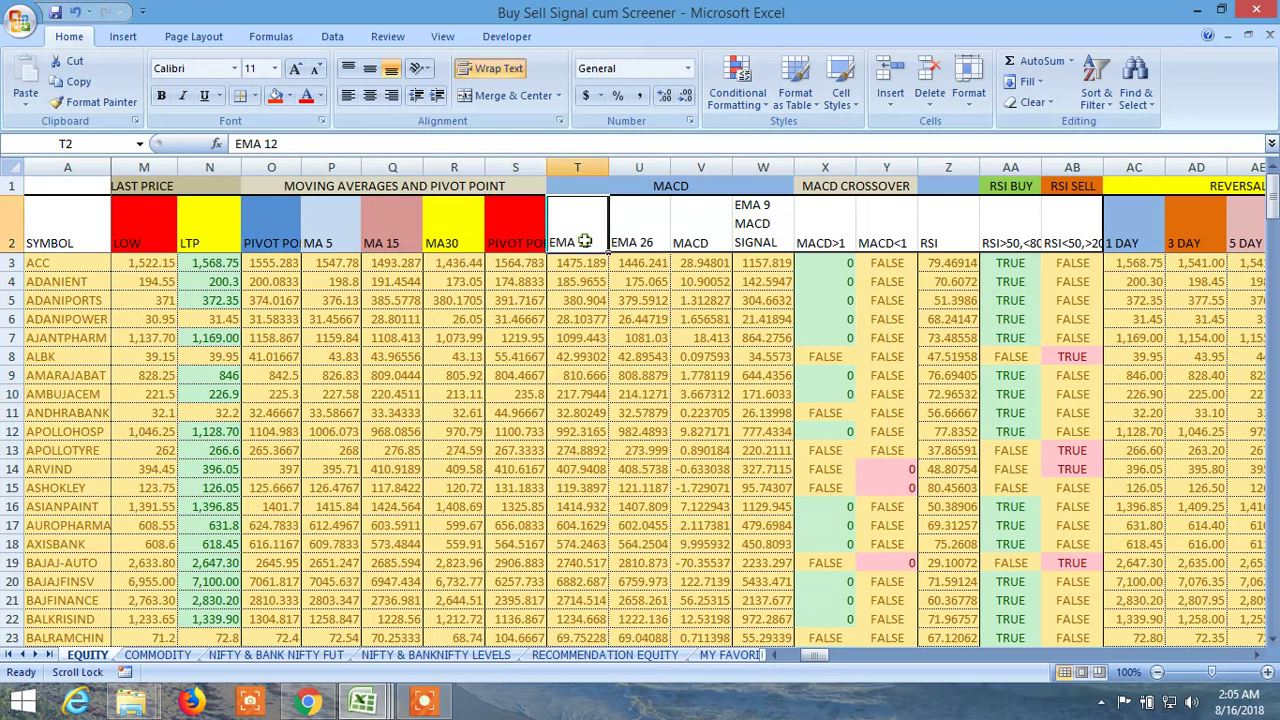
left_click(643, 241)
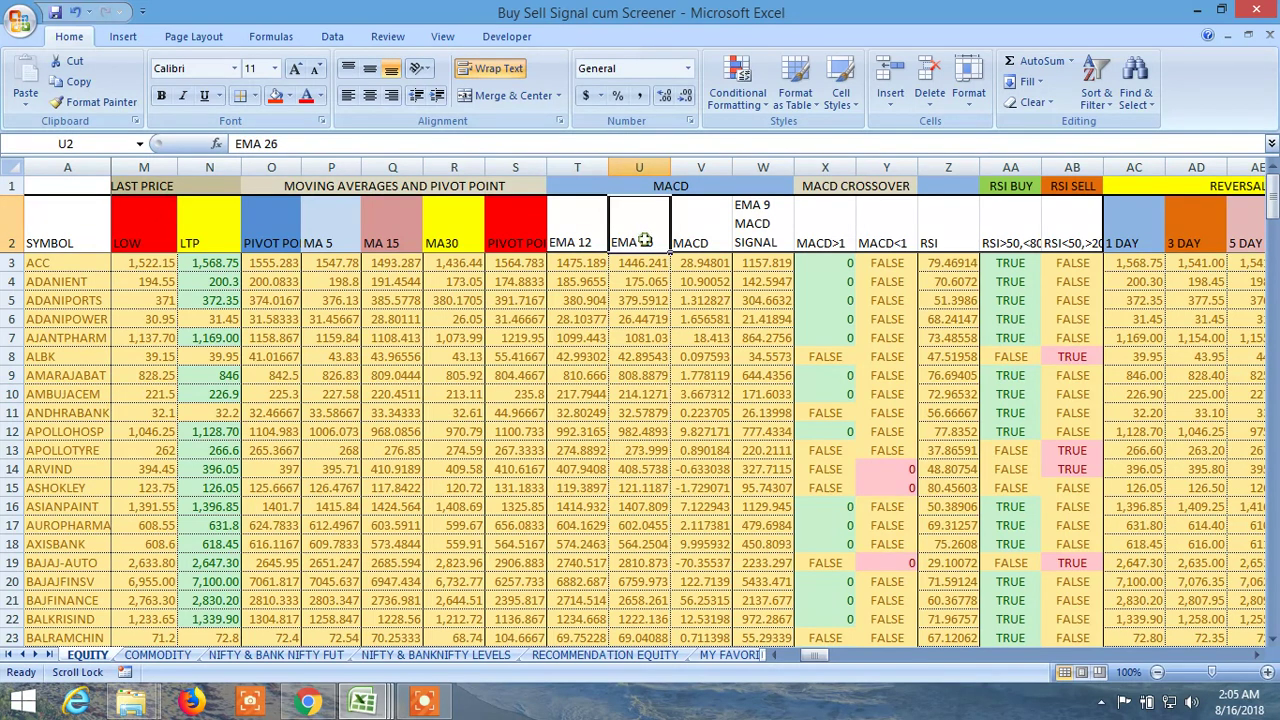
left_click(701, 234)
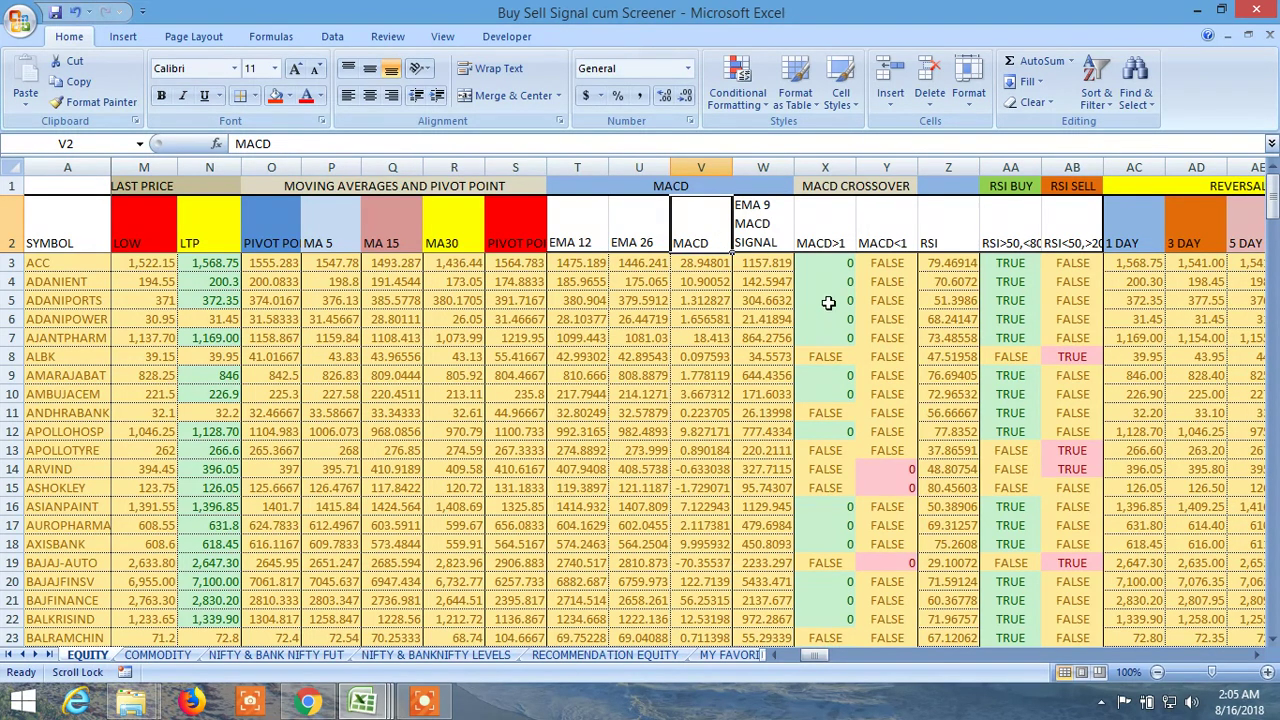
left_click(833, 224)
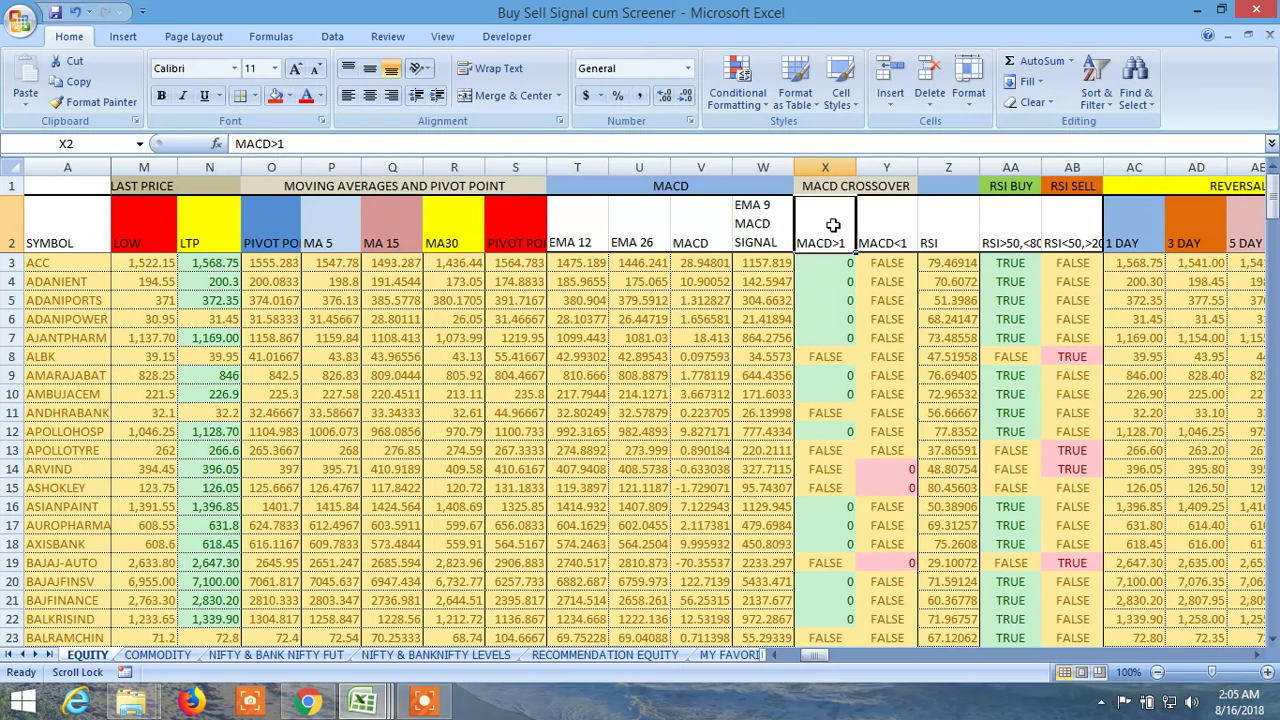
left_click(850, 297)
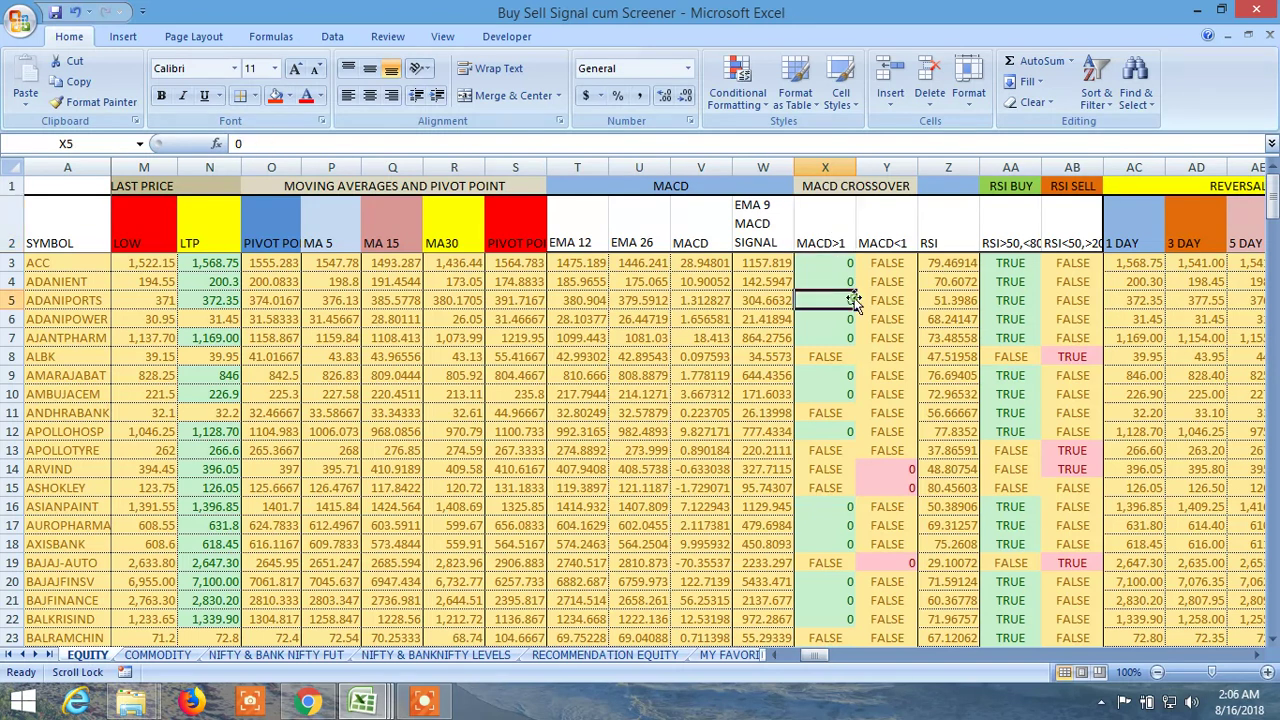
left_click(886, 240)
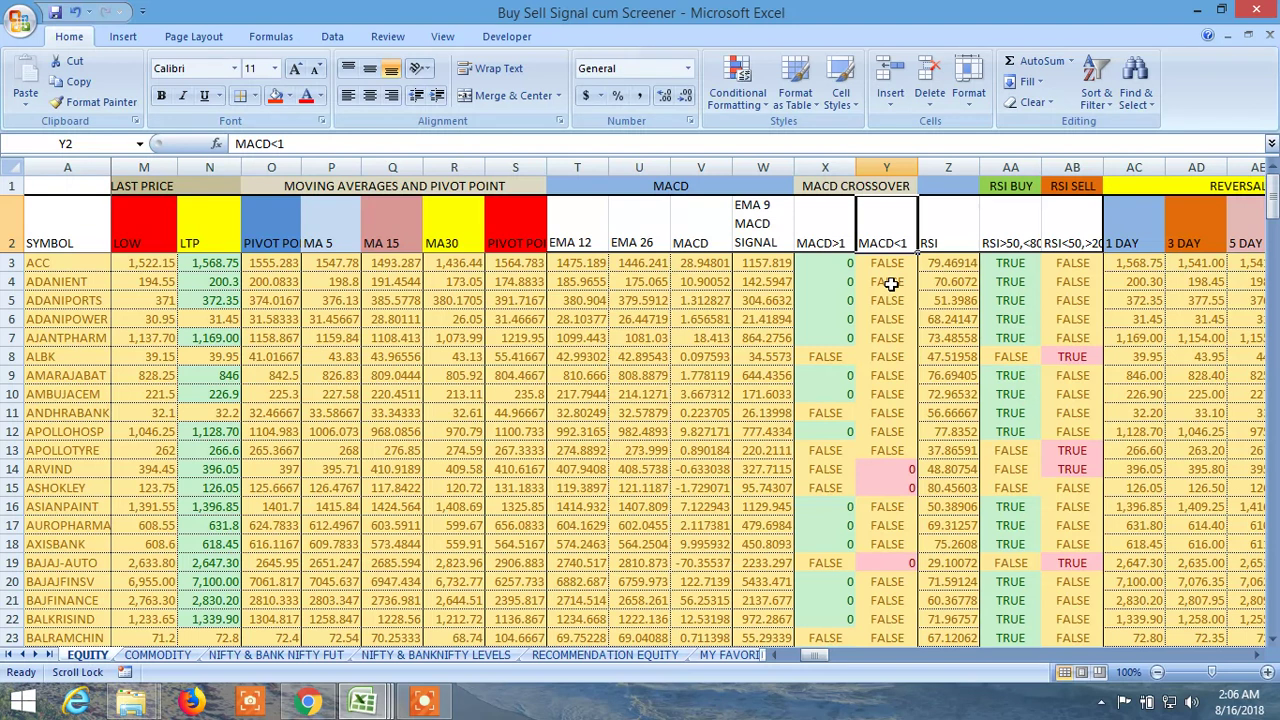
Examine the RSI column and its buy and sell criteria, checking the ACC row's RSI against its RSI buy flag.
left_click(955, 236)
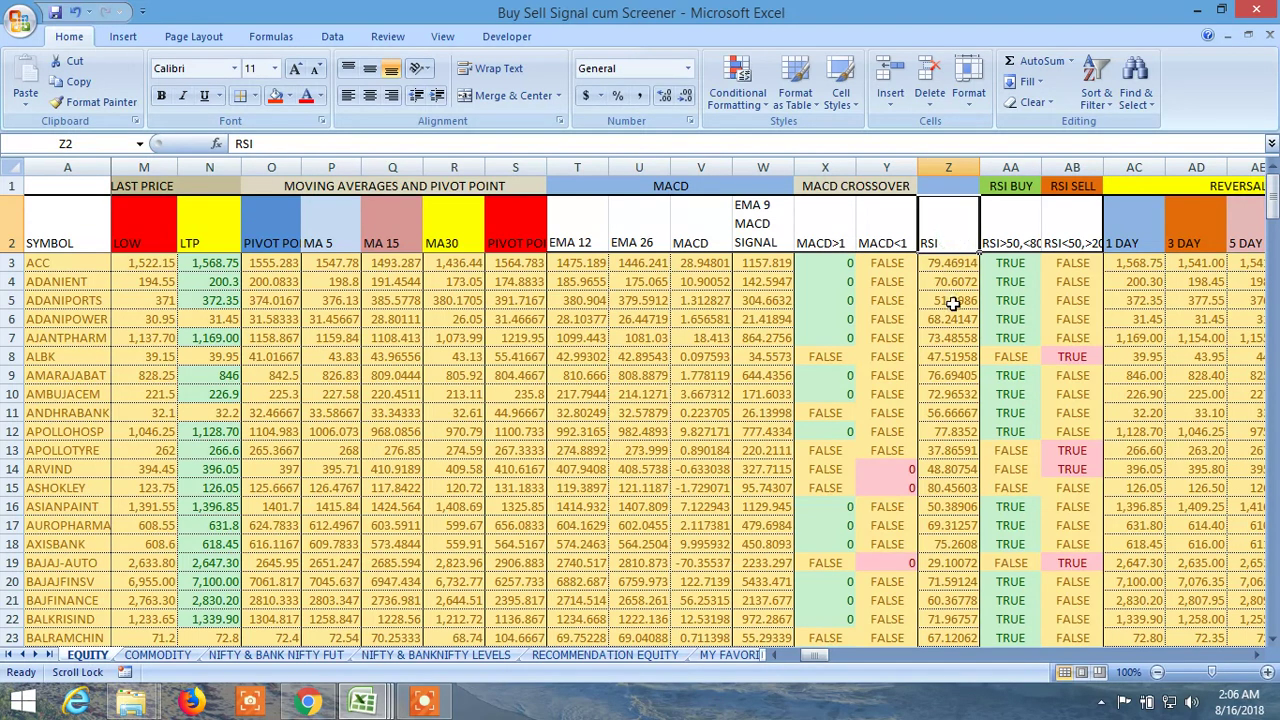
left_click(1006, 225)
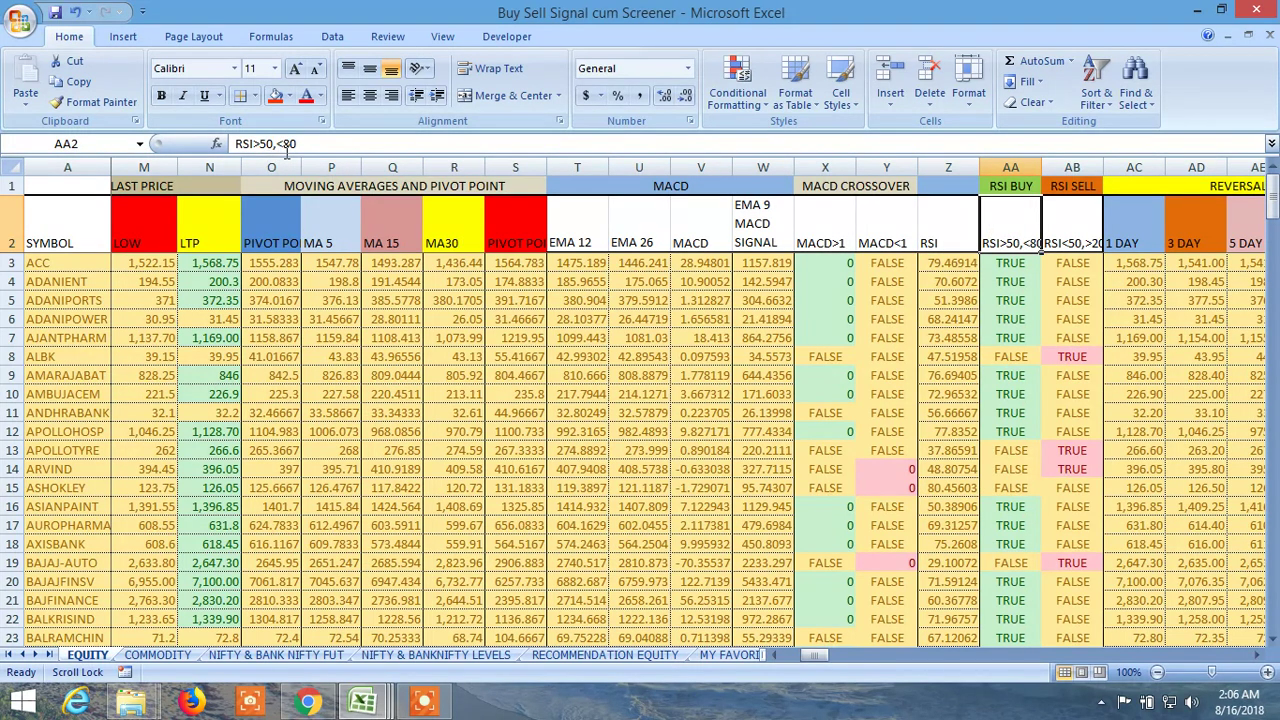
left_click(1068, 228)
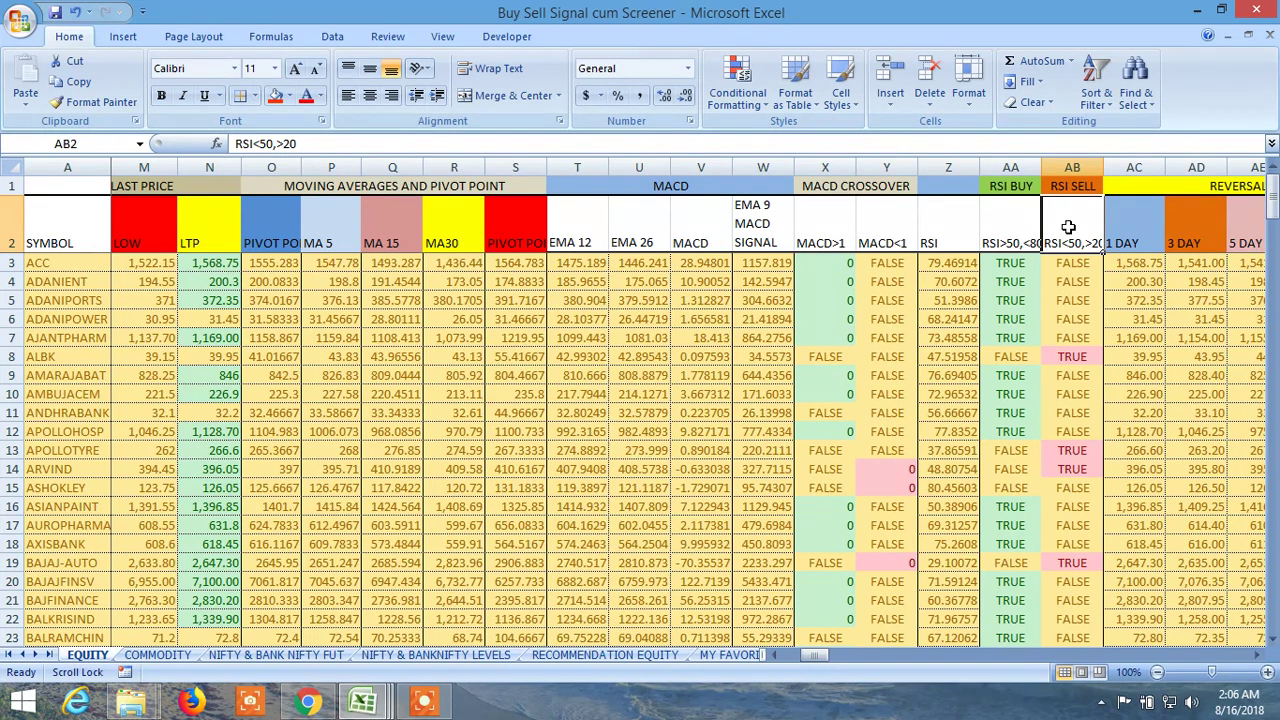
left_click(1015, 264)
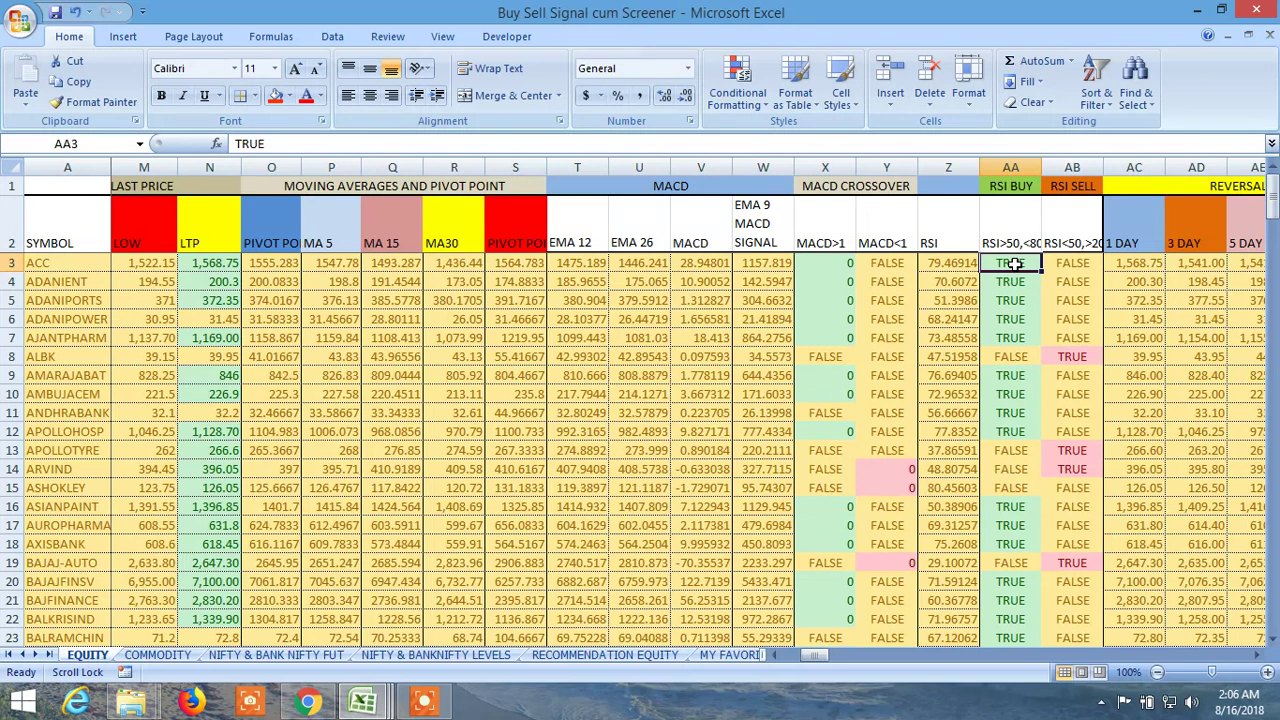
left_click(955, 264)
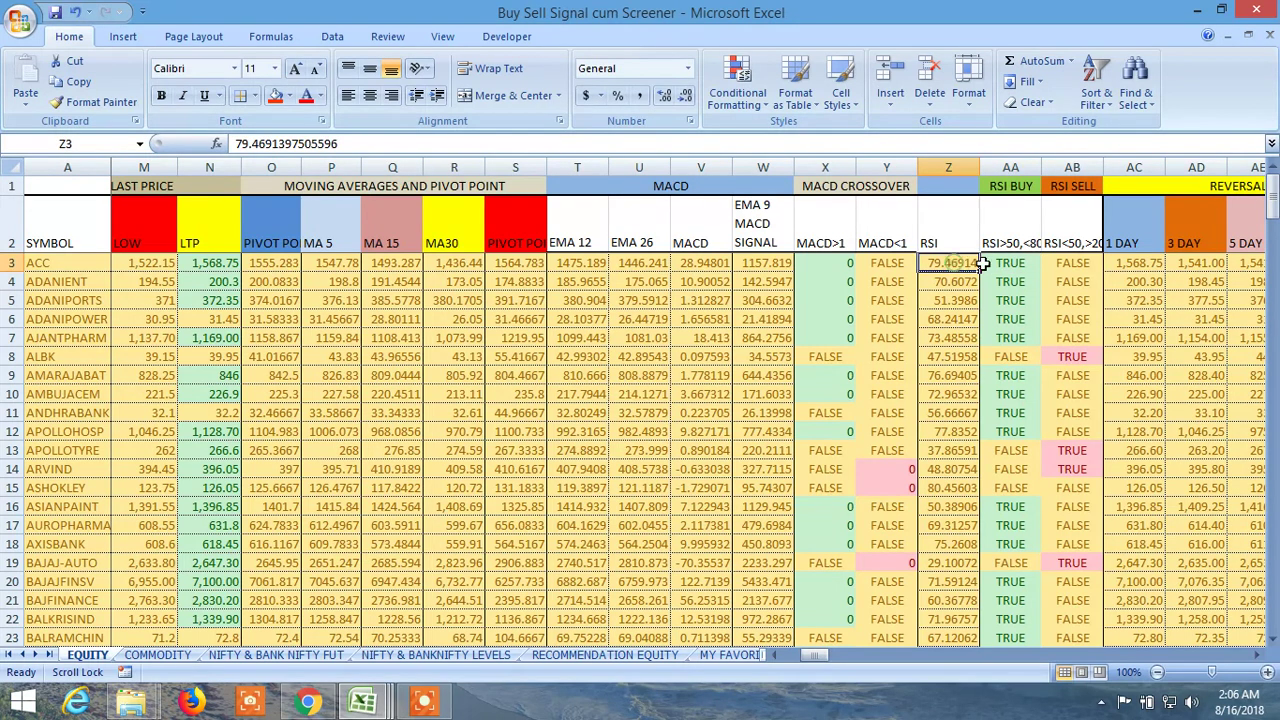
left_click(1002, 264)
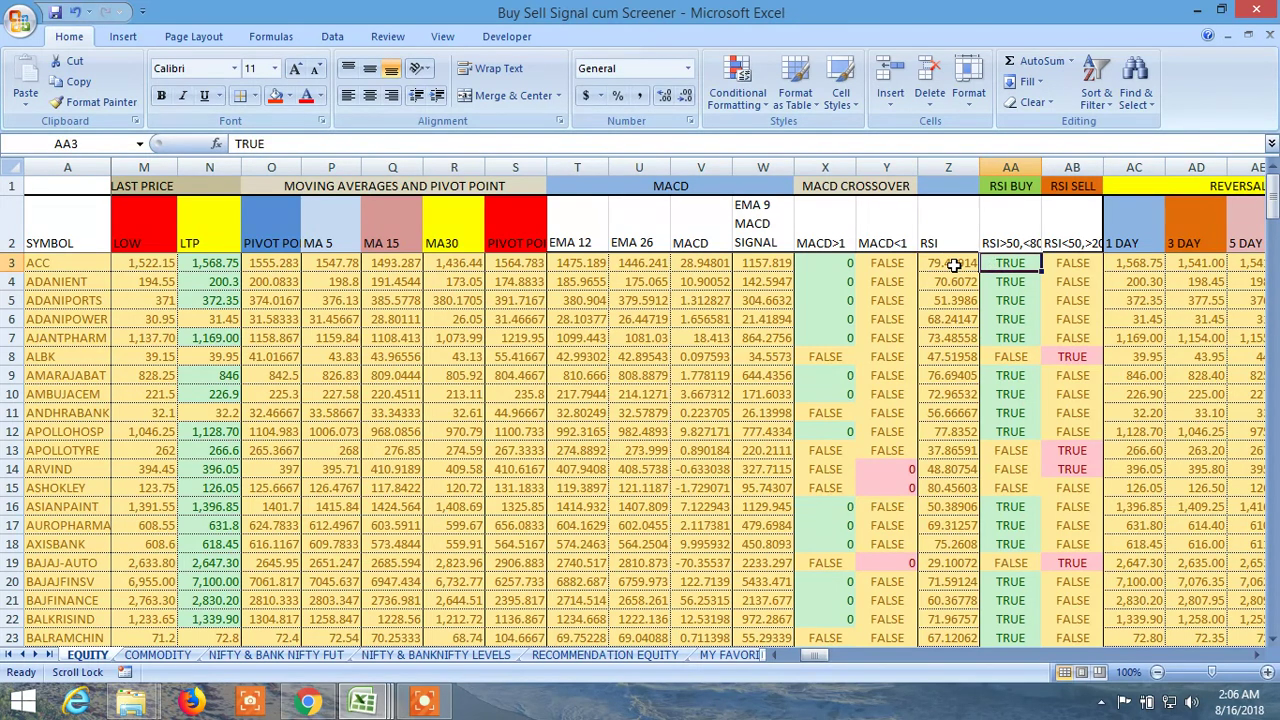
left_click(955, 264)
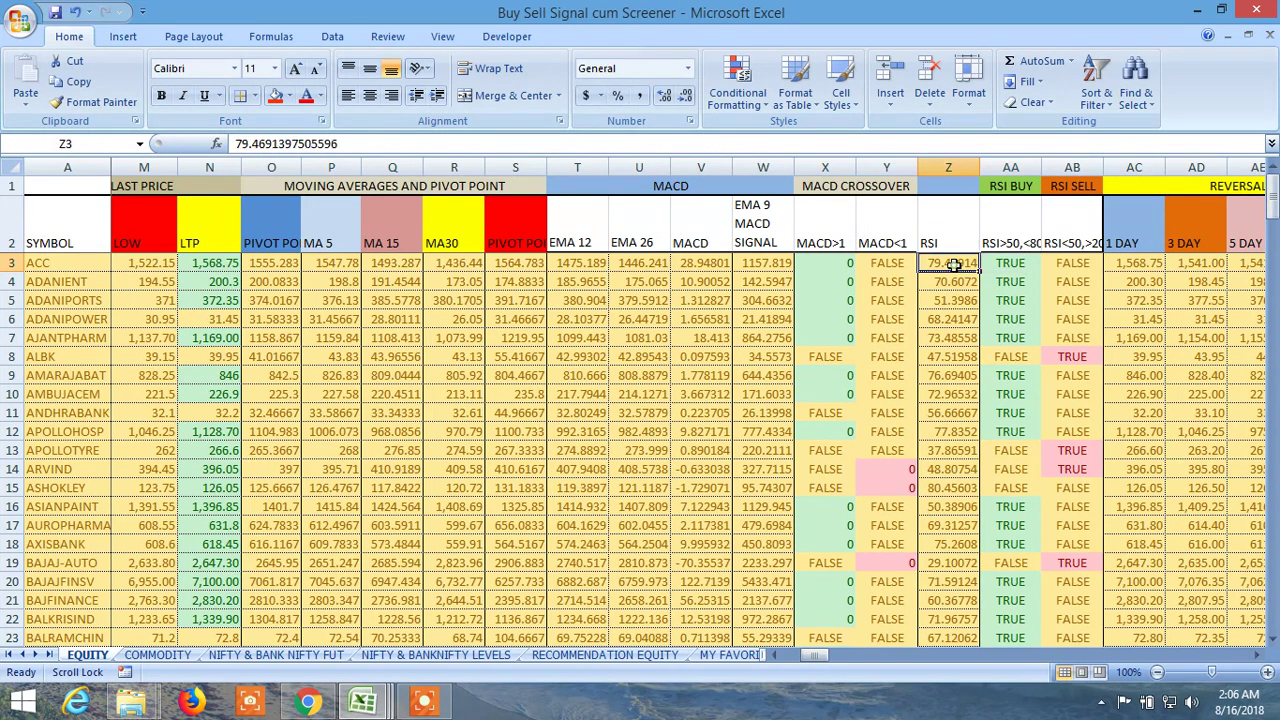
key("Right")
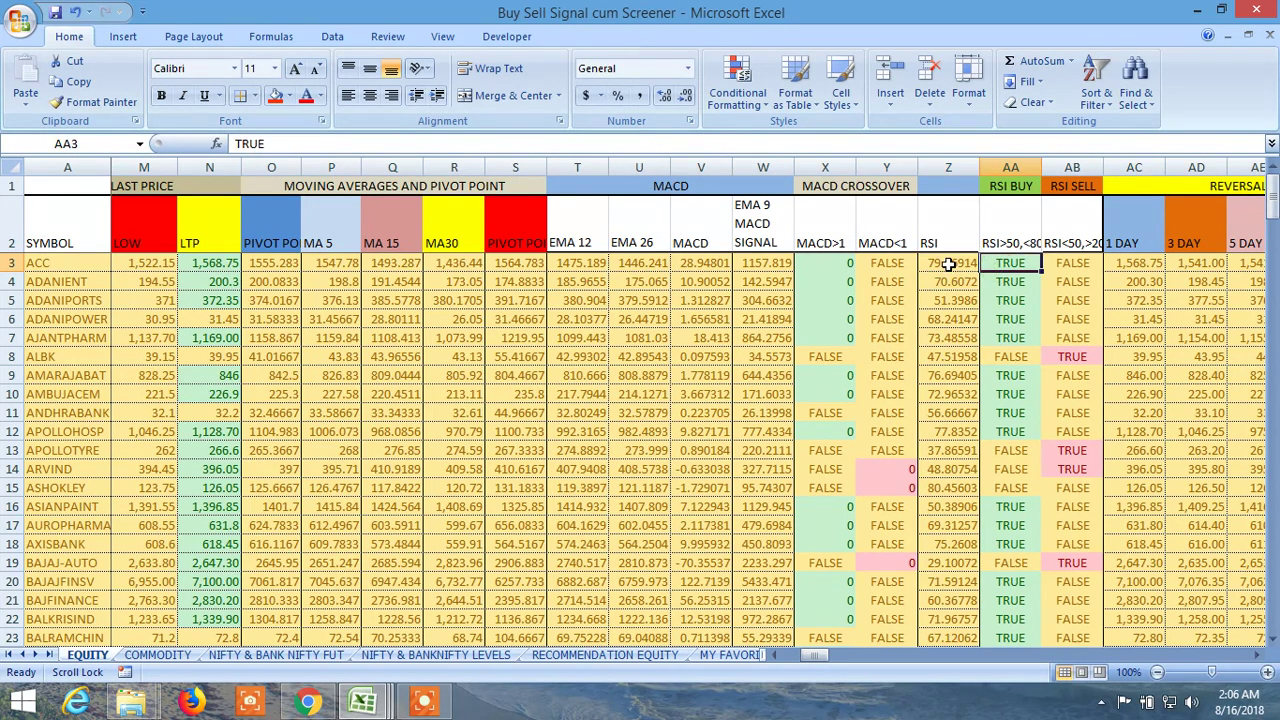
left_click(958, 264)
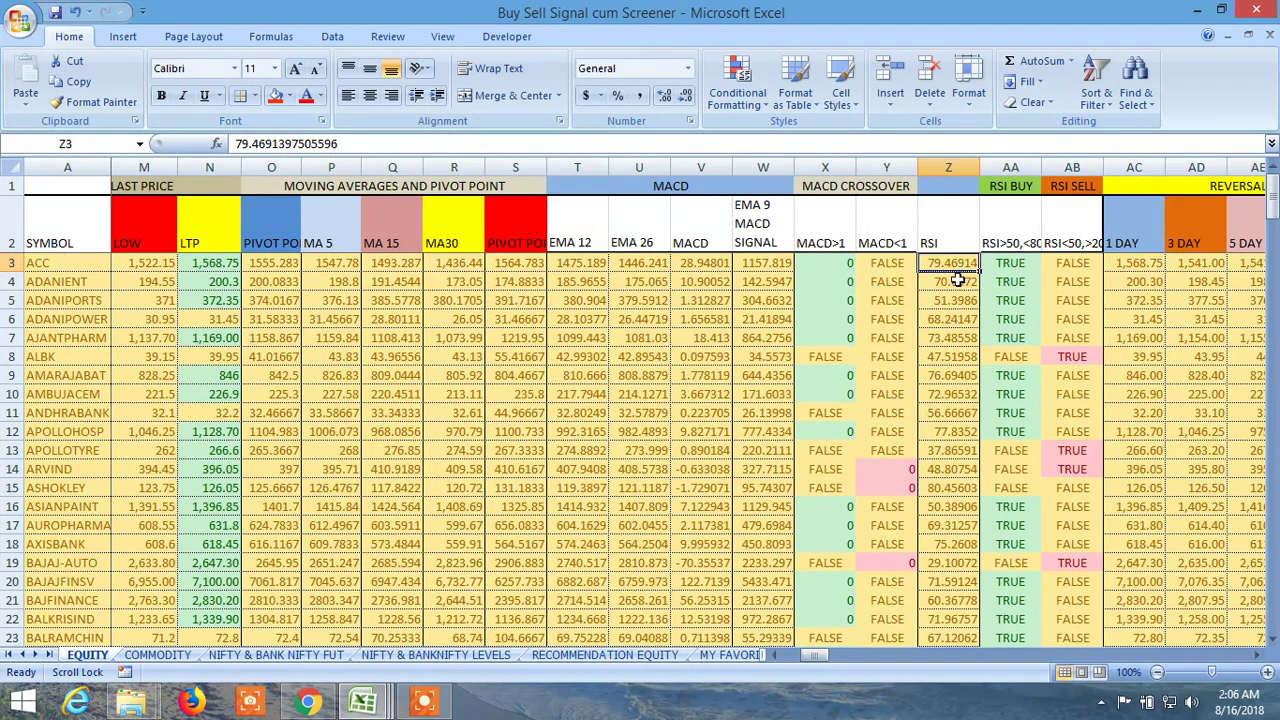
left_click(951, 281)
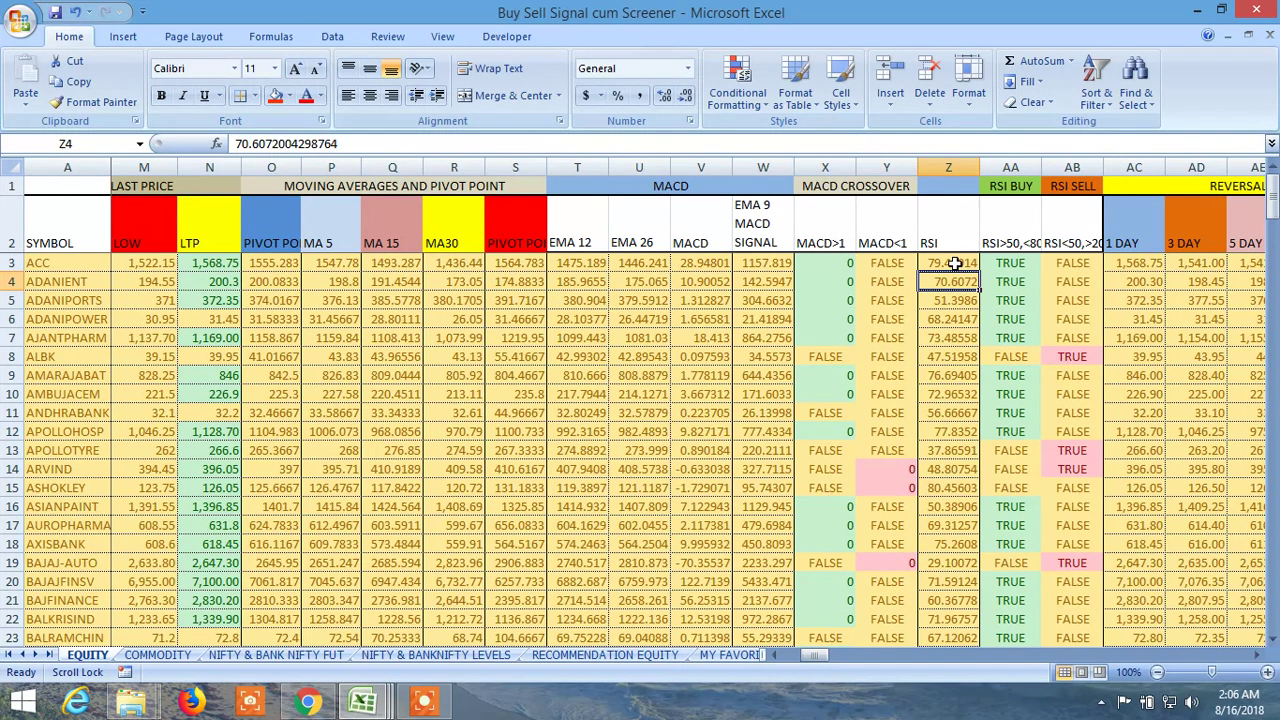
left_click(955, 263)
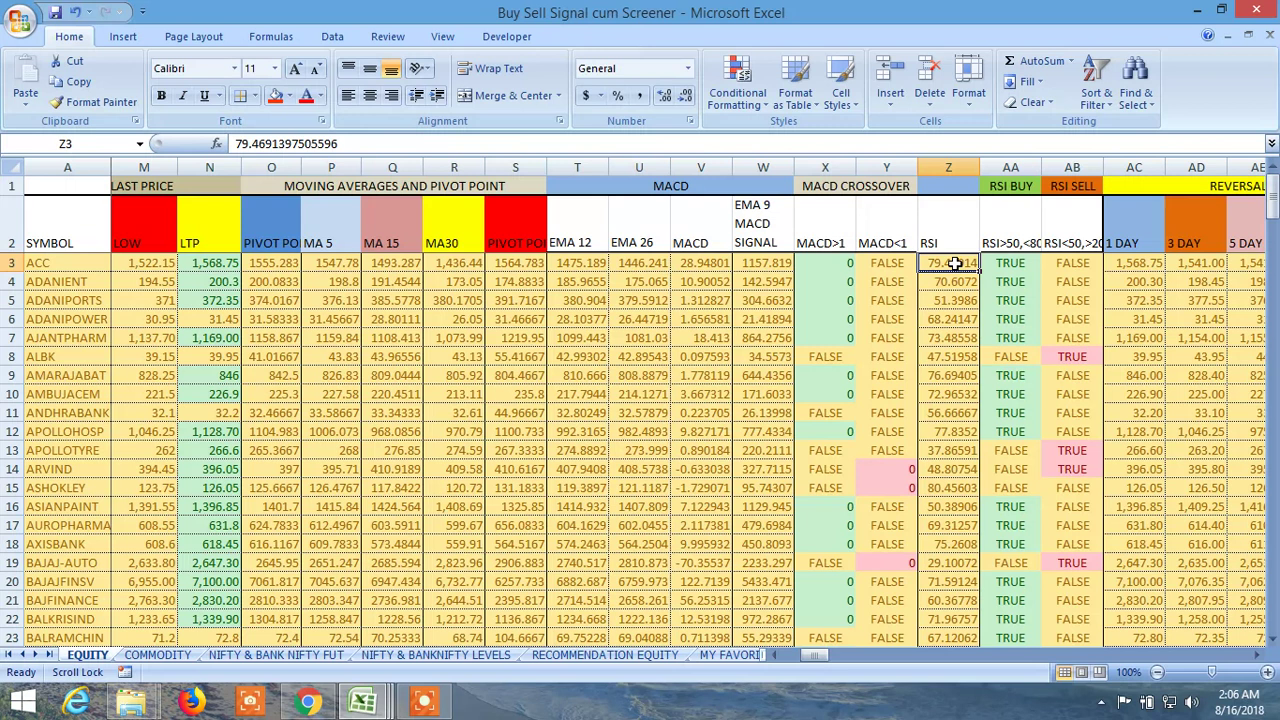
Compare the RSI buy criterion with the RSI sell criterion and check the AJANTPHARM row's buy flag.
left_click(1013, 235)
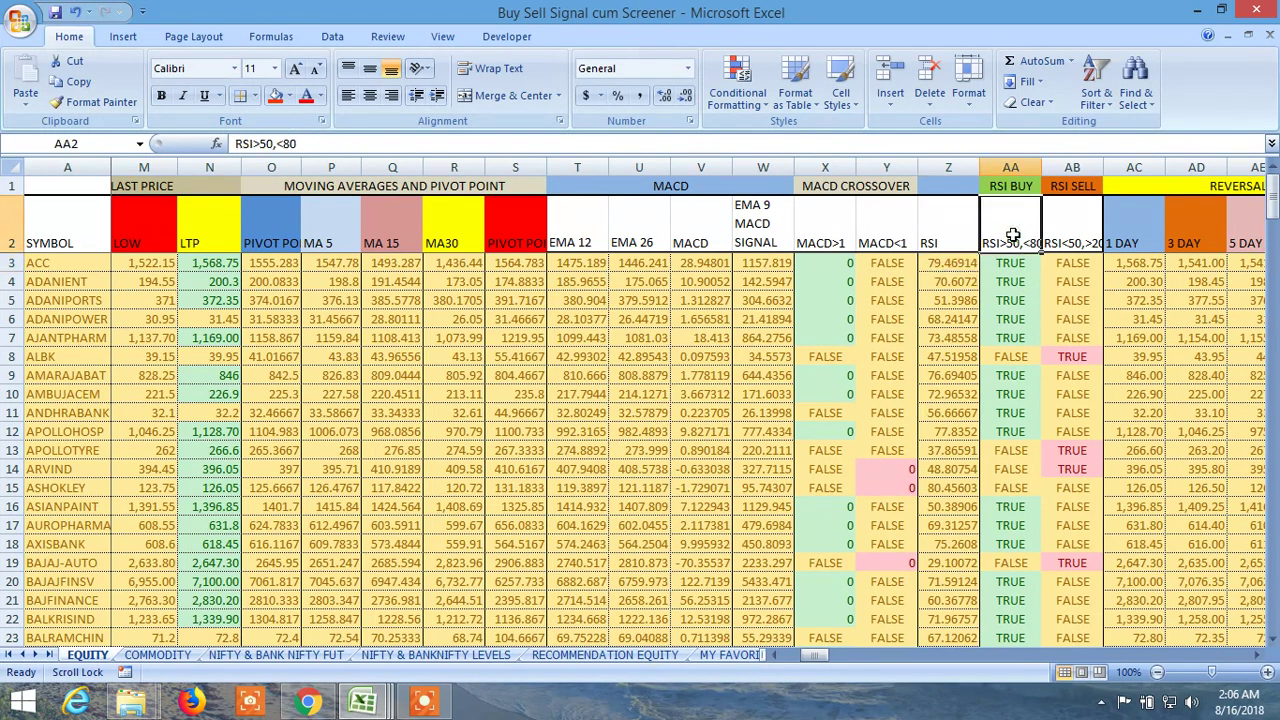
left_click(1062, 231)
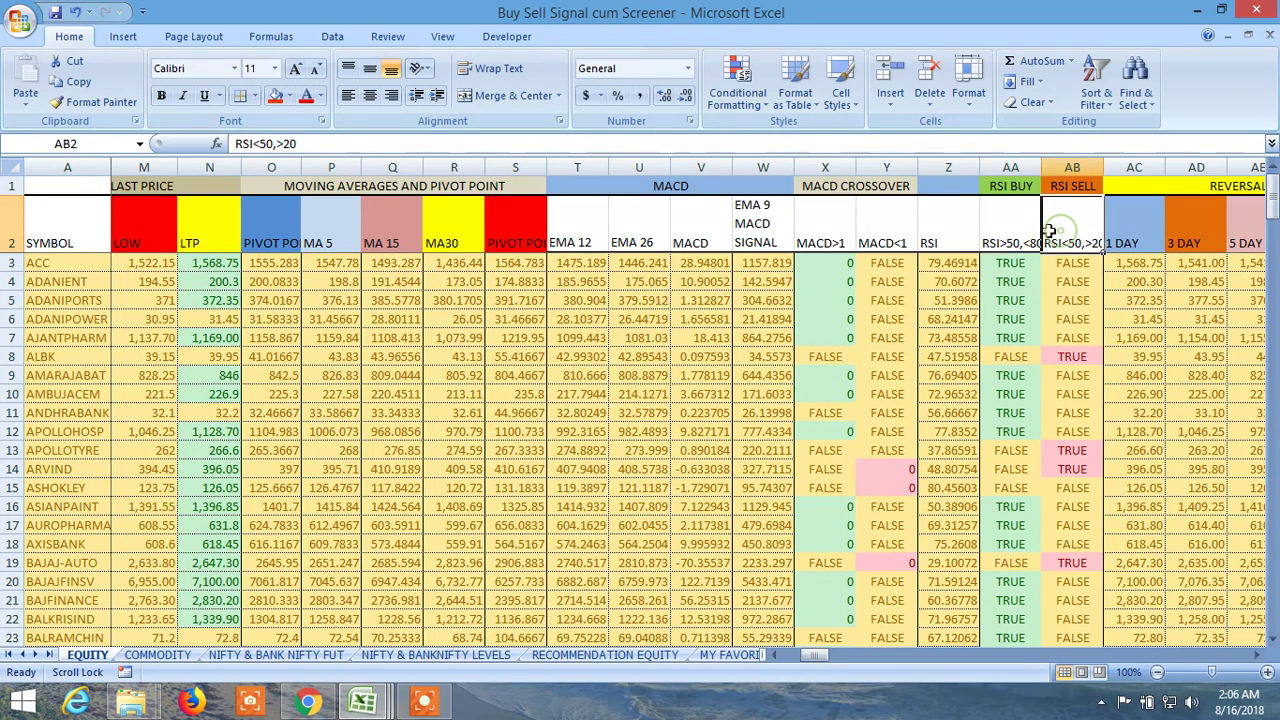
left_click(1016, 232)
left_click(1067, 231)
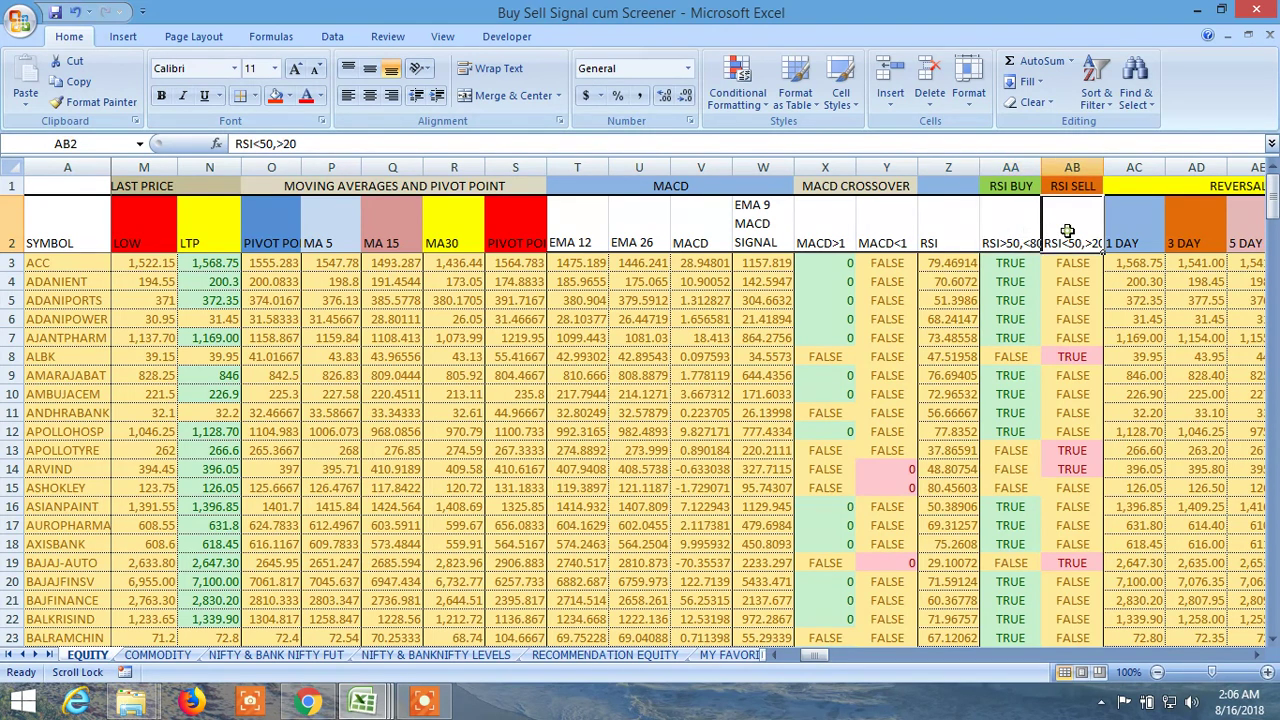
left_click(1021, 234)
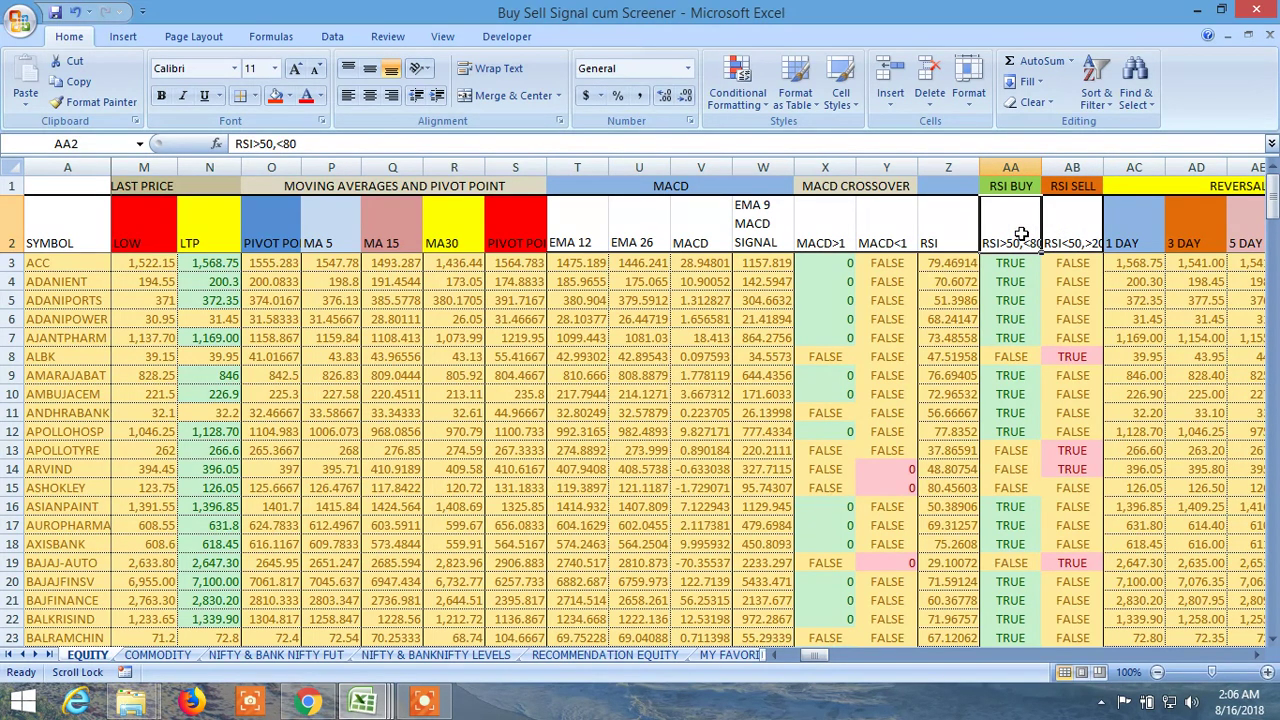
left_click(1066, 234)
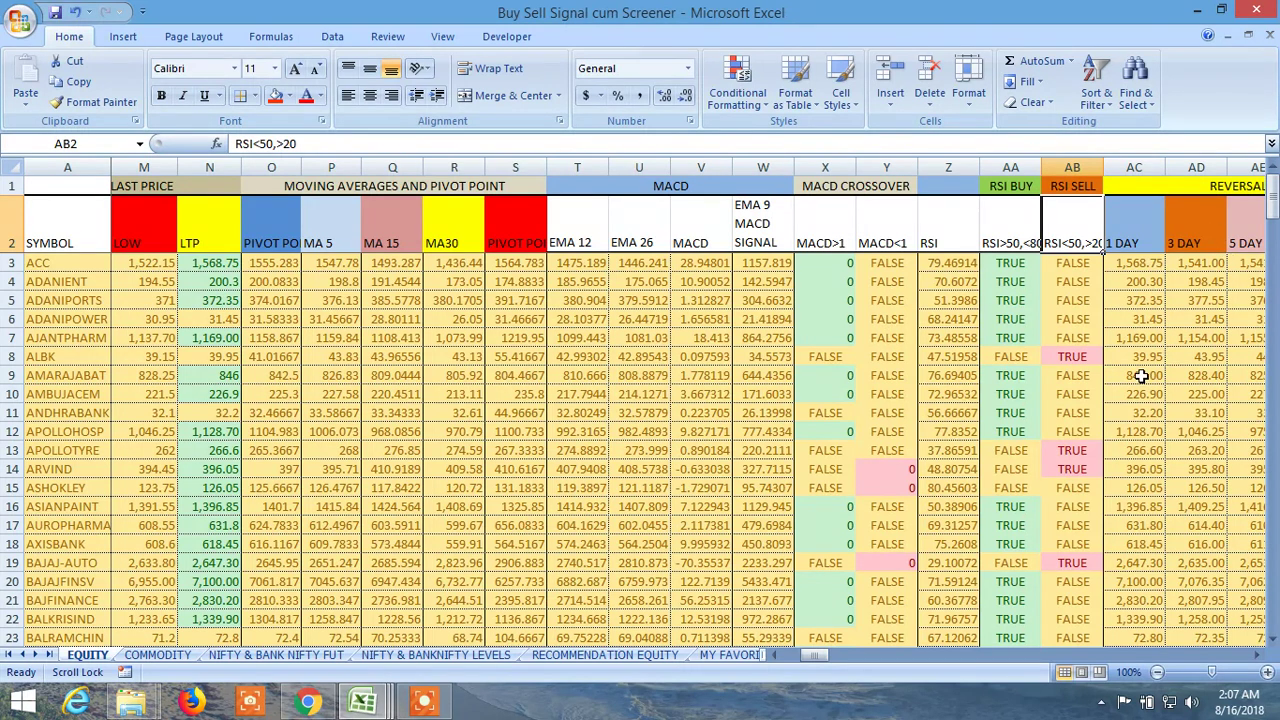
left_click(1004, 336)
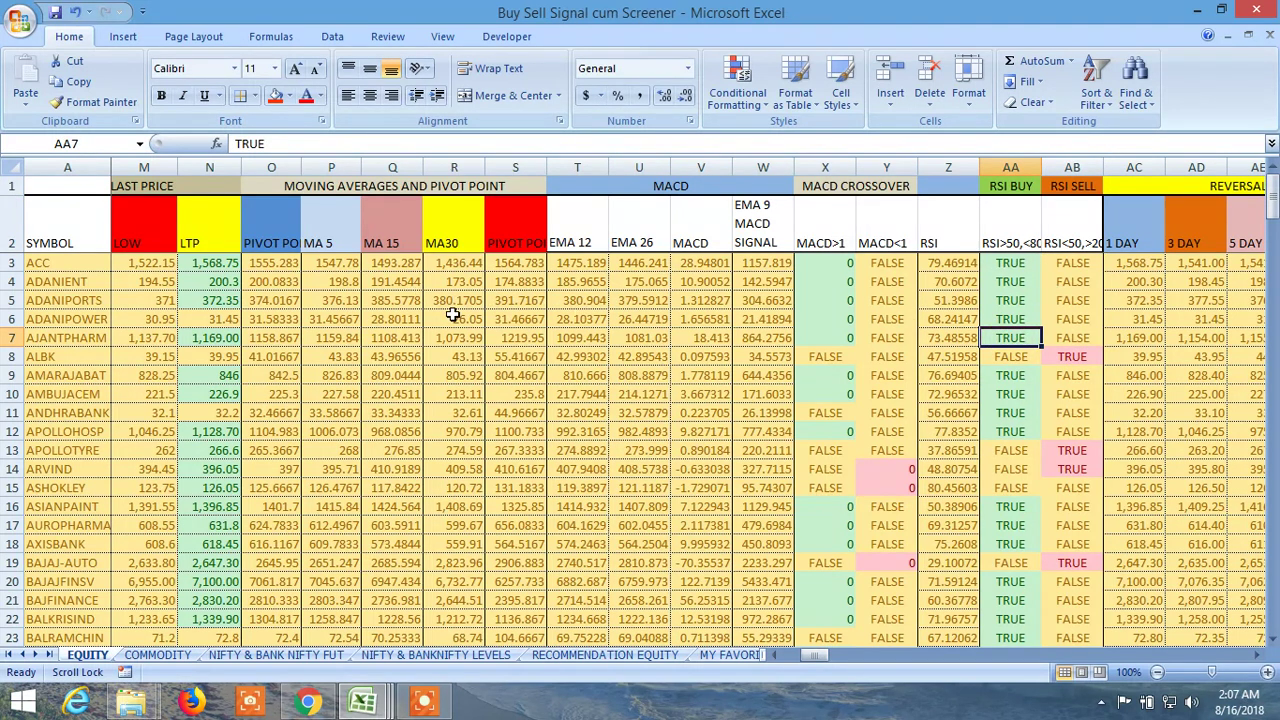
Add filters to the row 2 headers and filter the MACD>1 column to exclude FALSE, keeping only 0.
left_click(12, 232)
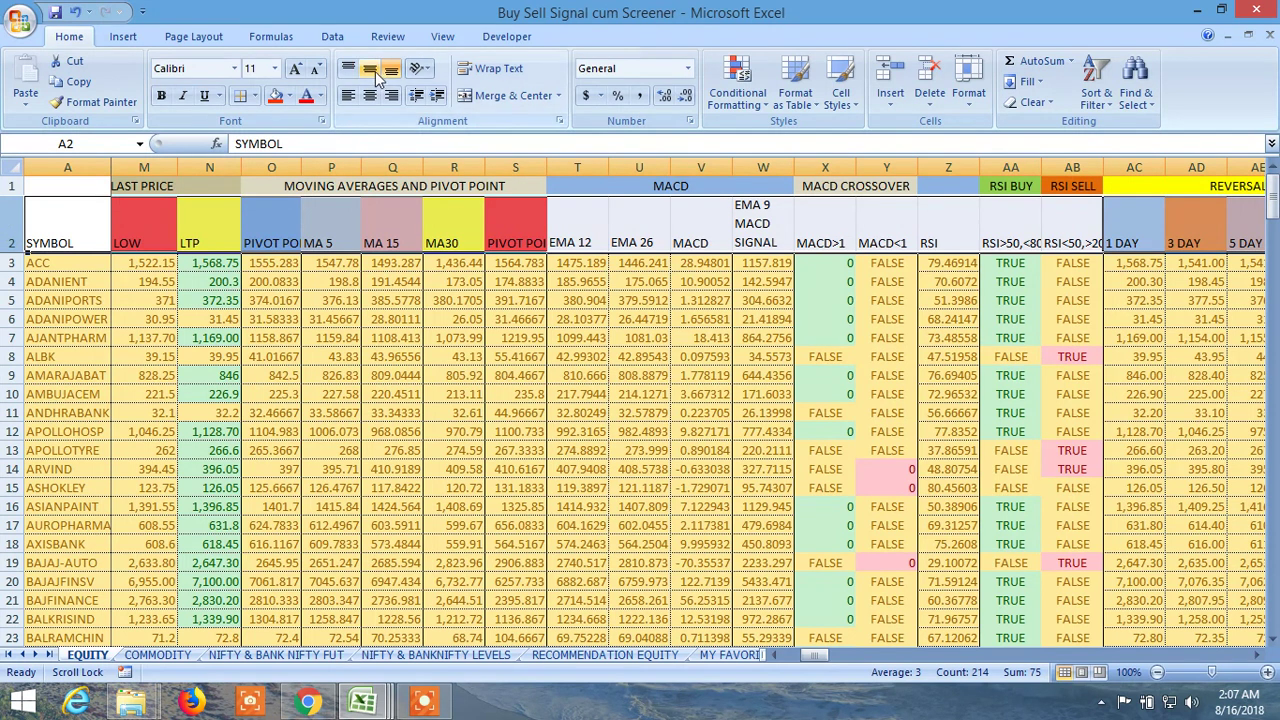
left_click(331, 38)
left_click(495, 80)
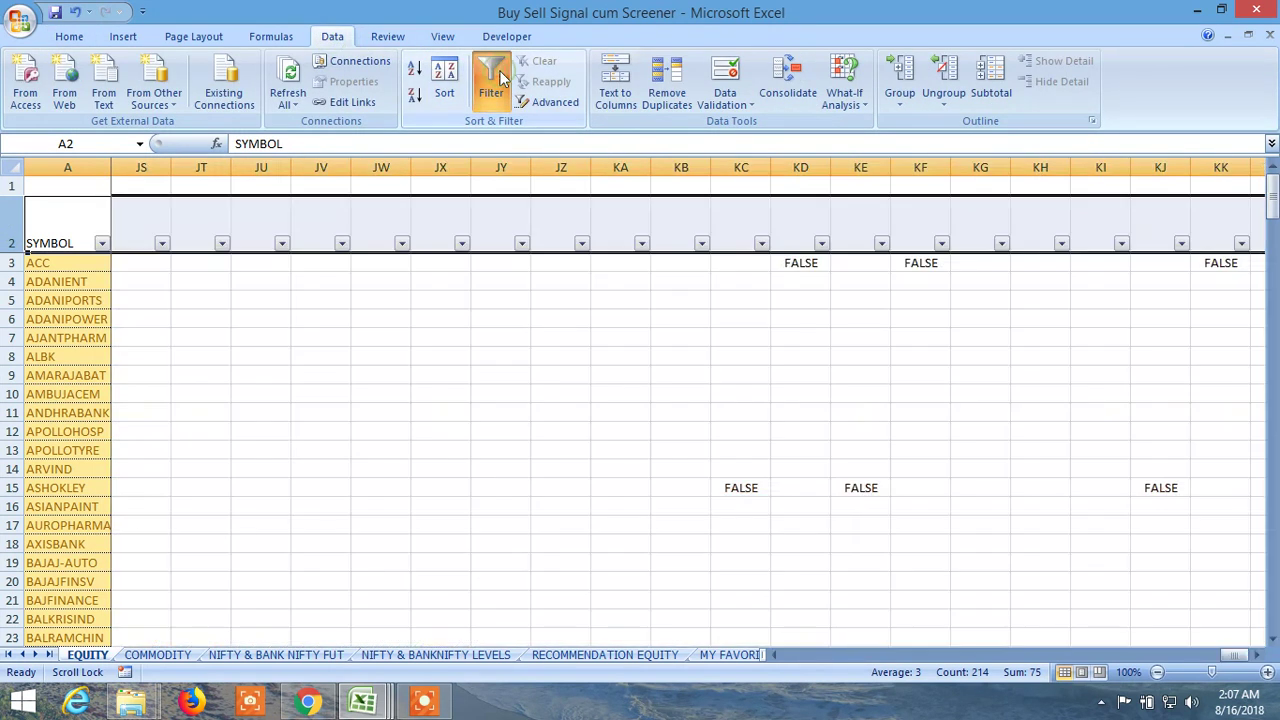
left_click_drag(1240, 655, 815, 655)
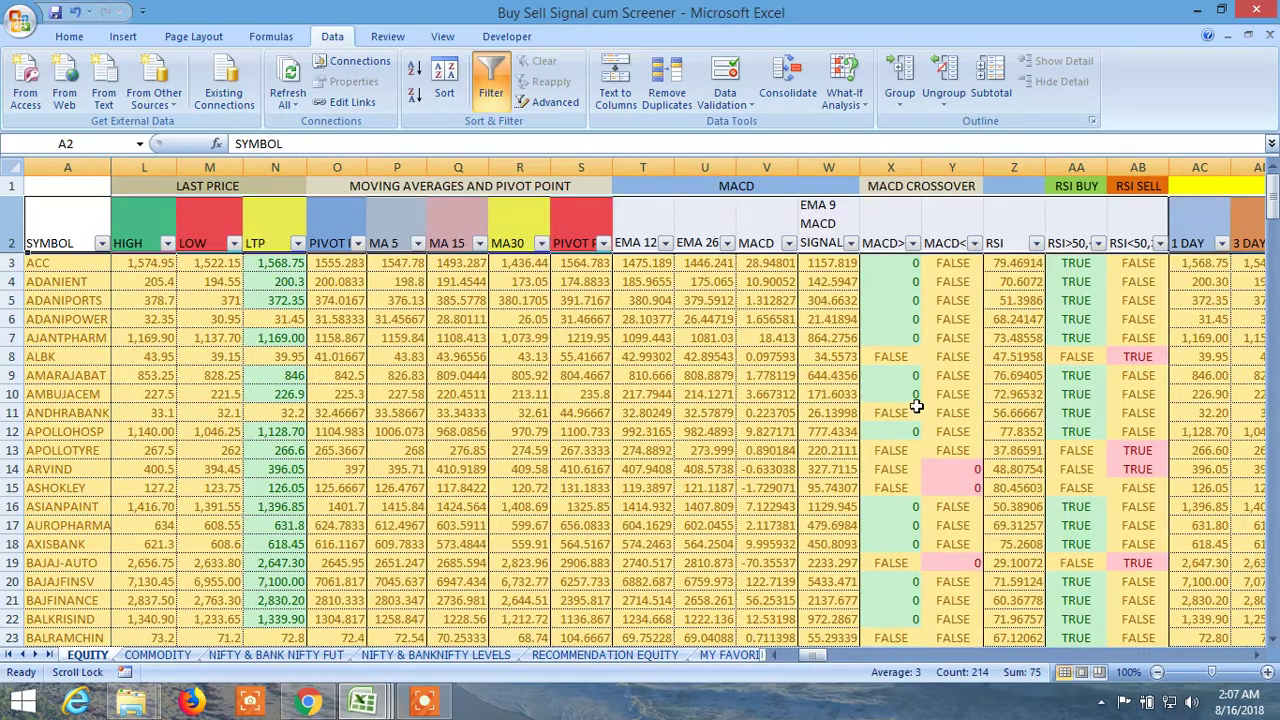
left_click(913, 245)
left_click(763, 423)
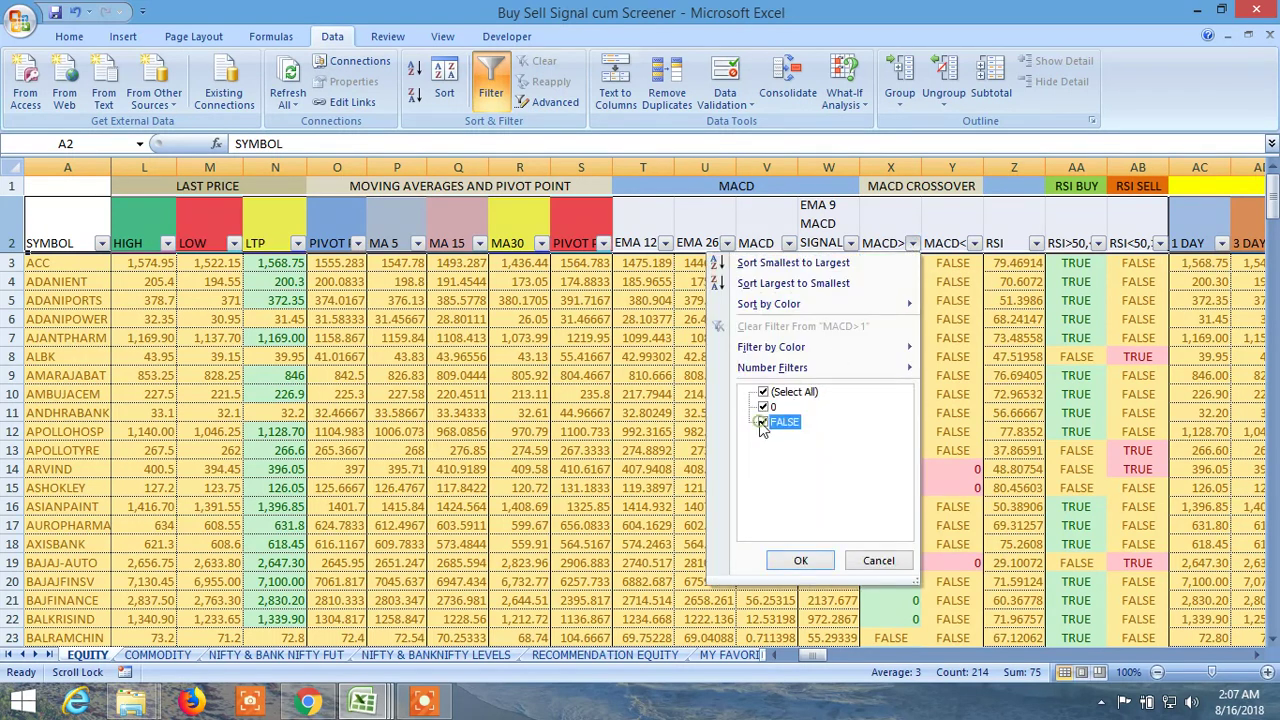
left_click(801, 562)
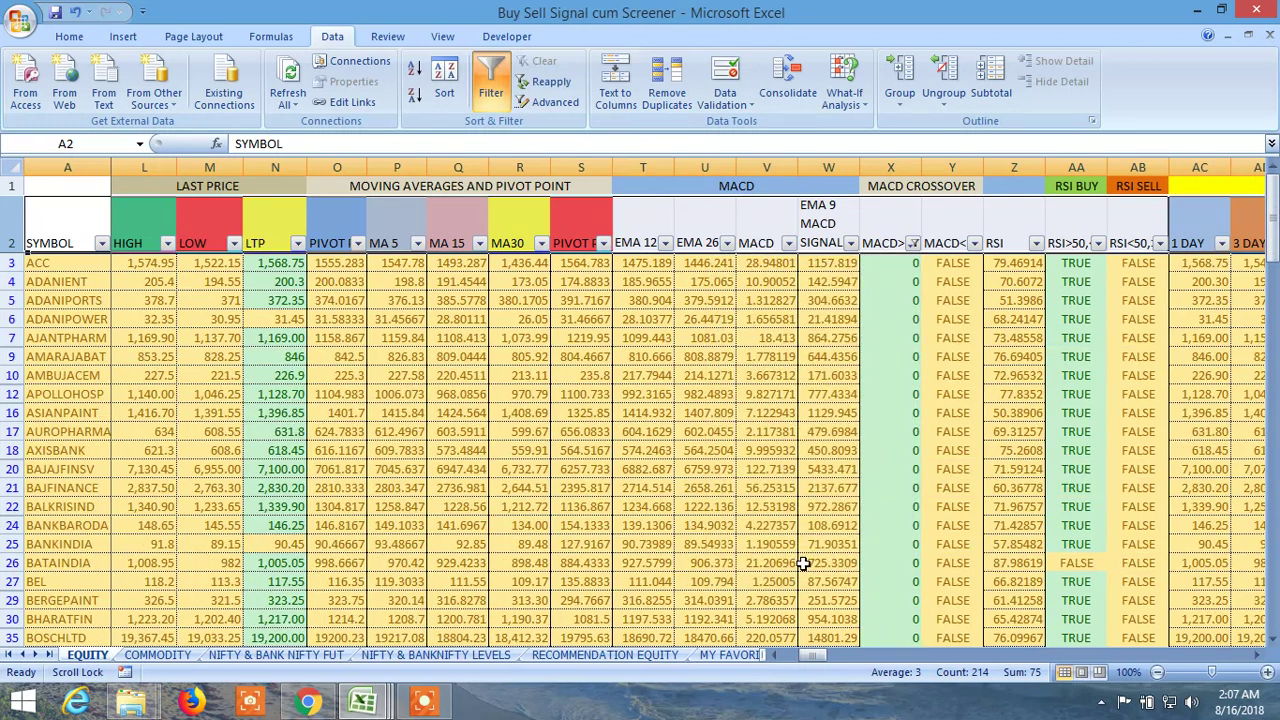
Filter the RSI>50,<80 column to exclude TRUE, then remove the filters from the sheet.
left_click(1097, 244)
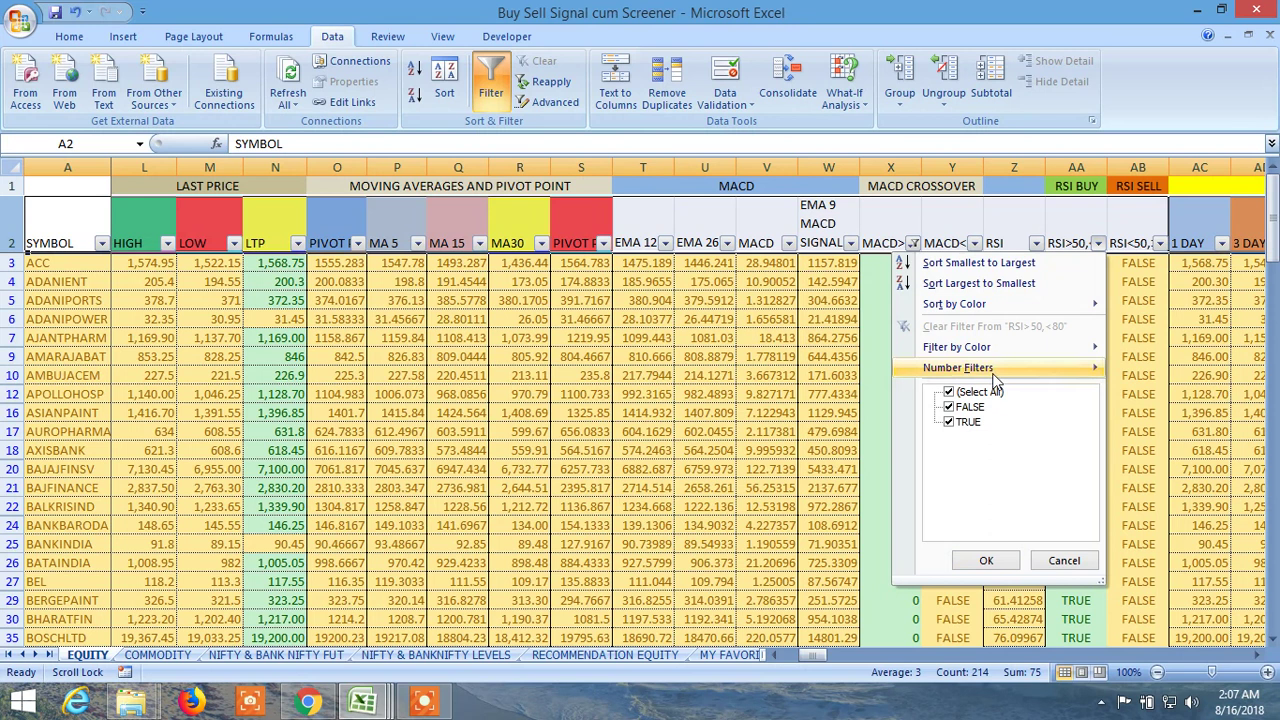
left_click(949, 422)
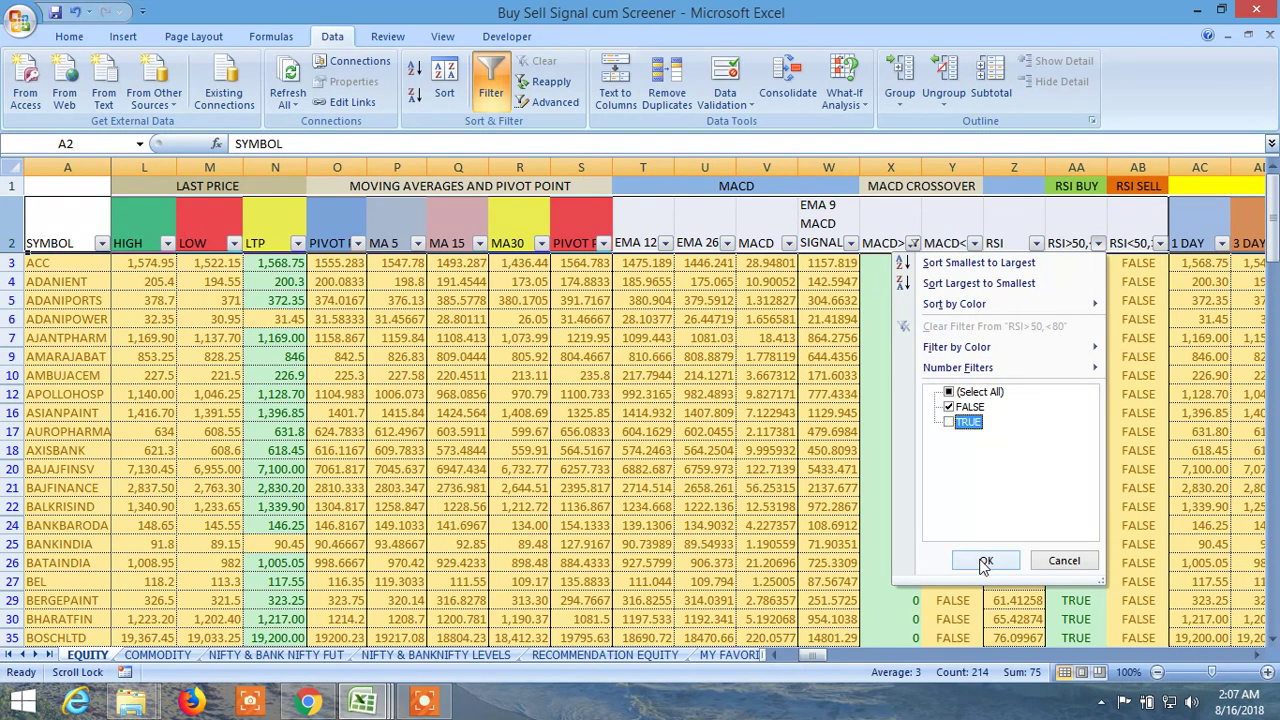
left_click(980, 560)
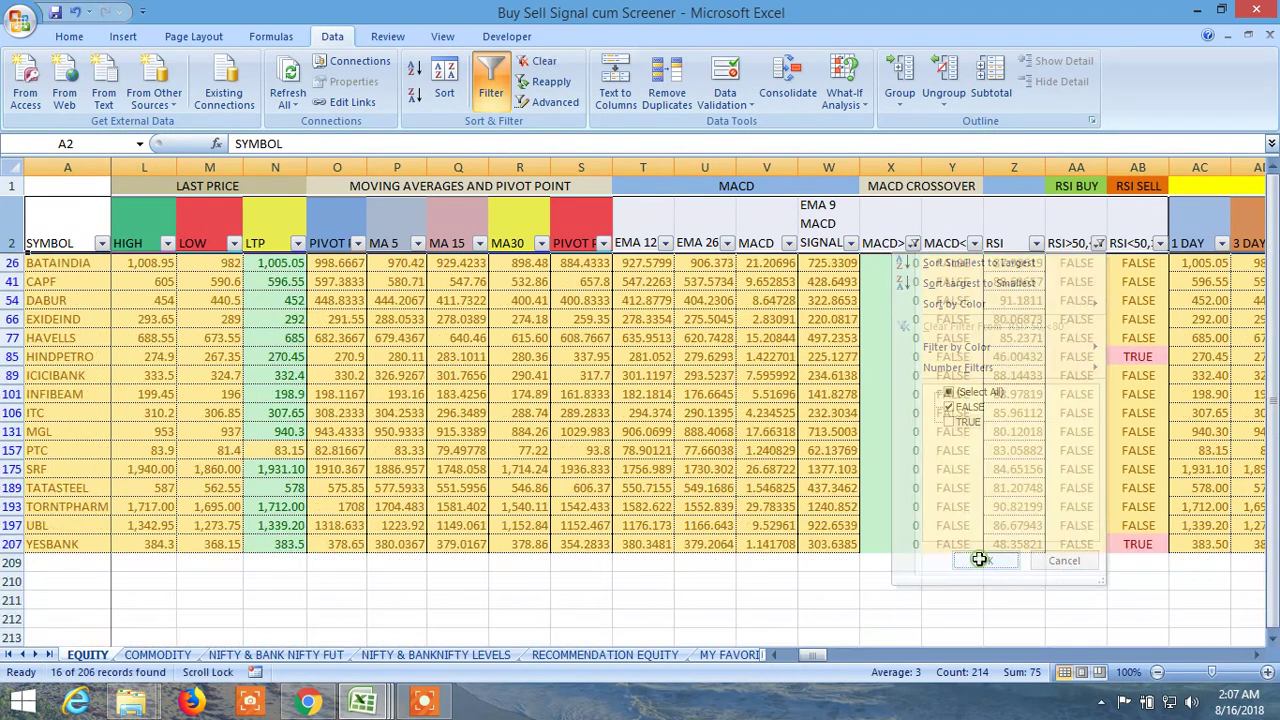
left_click(489, 88)
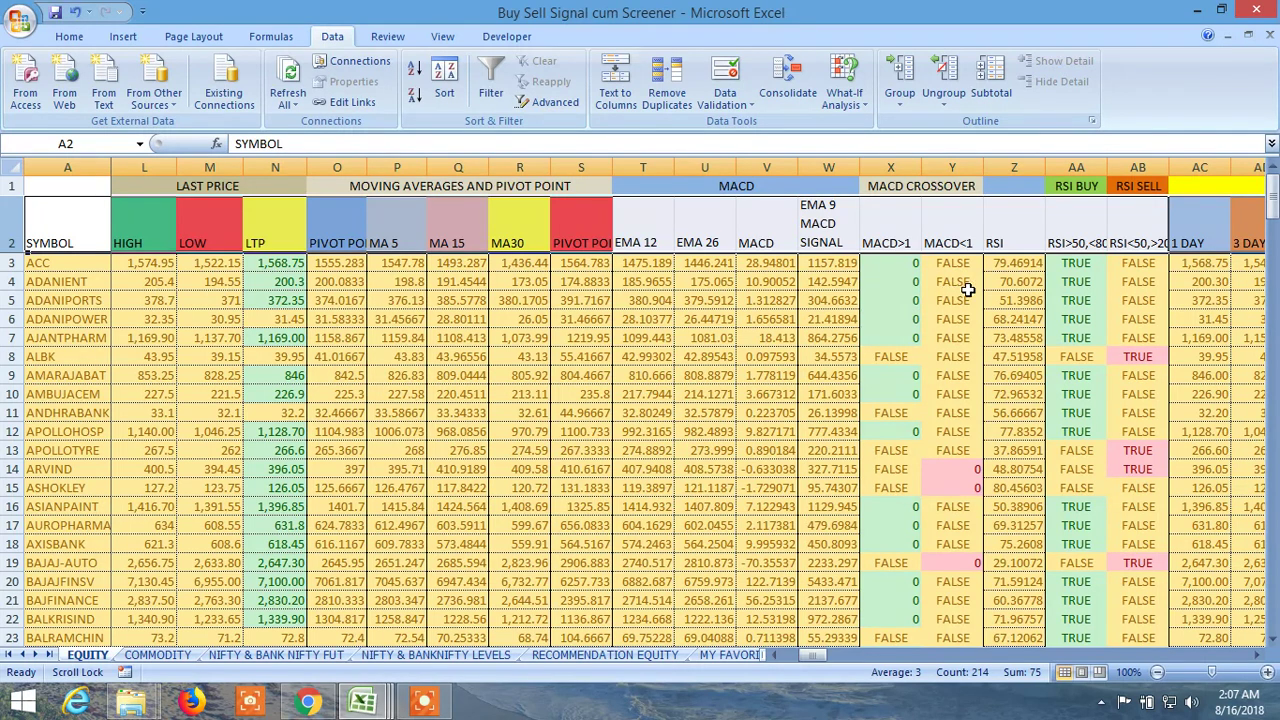
Check the ALBK row's RSI against its RSI sell flag, and look at the ACC row's RSI.
left_click(1015, 357)
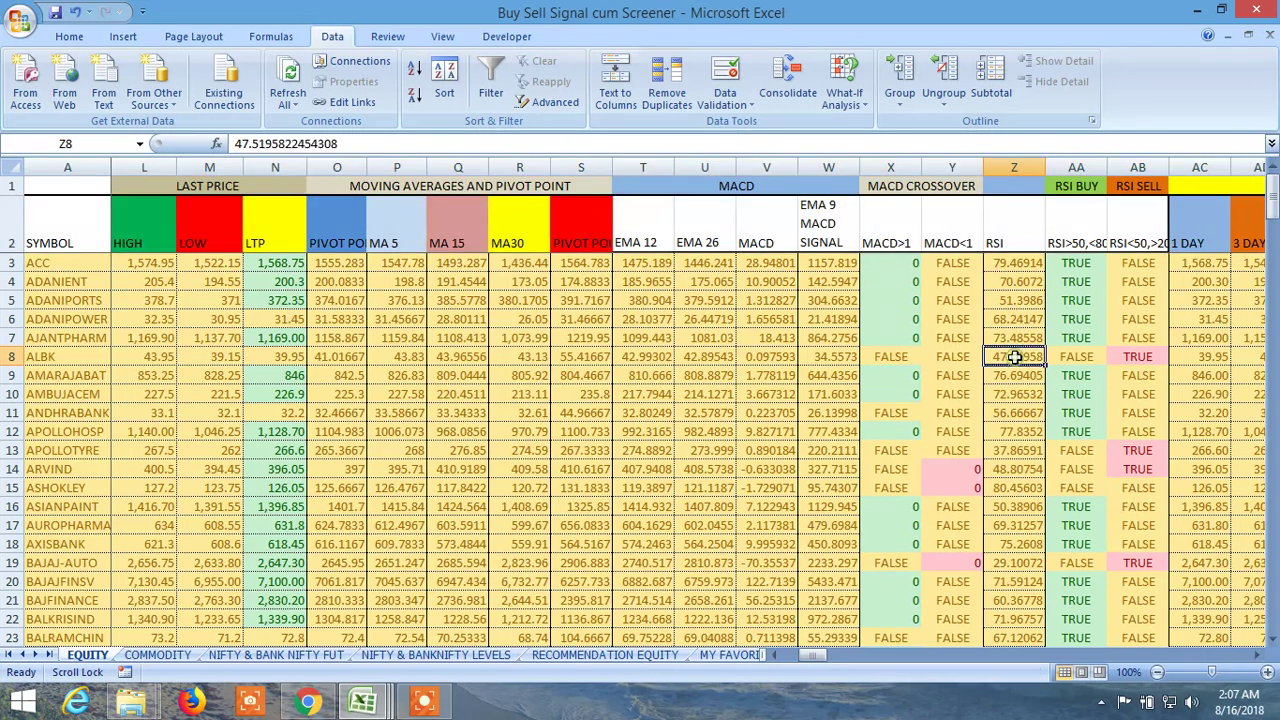
left_click(1128, 358)
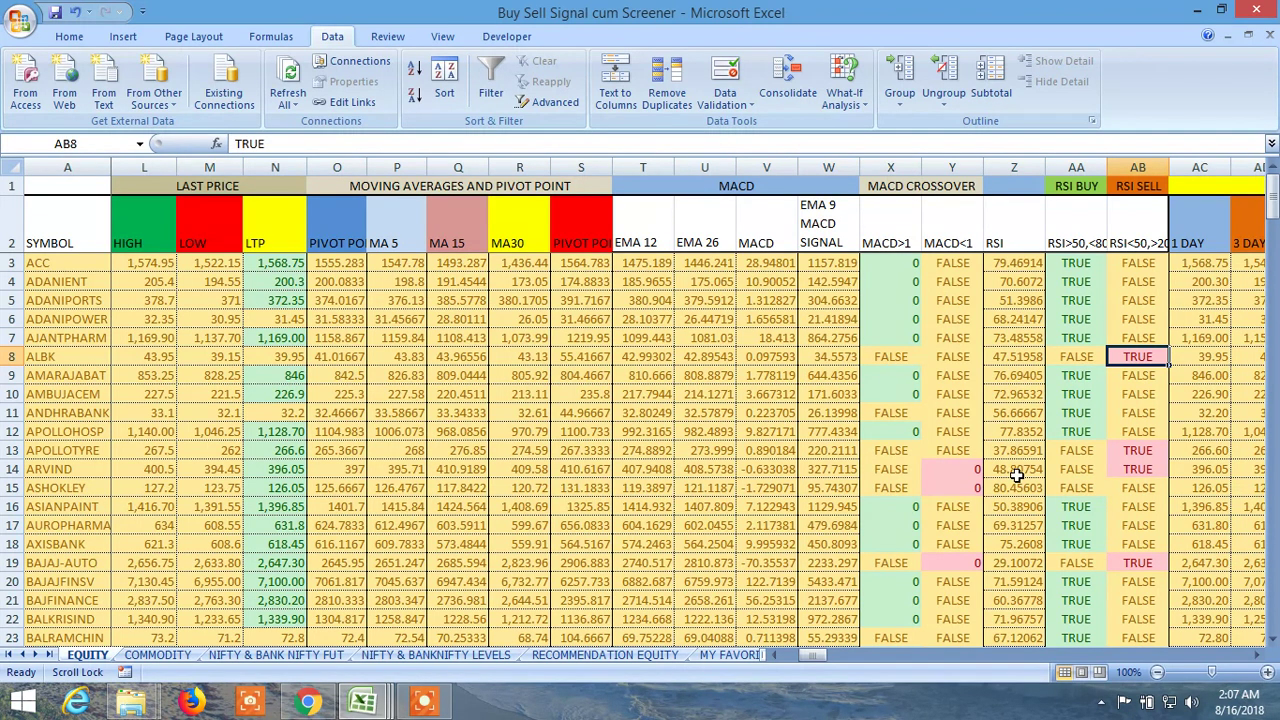
left_click(1018, 262)
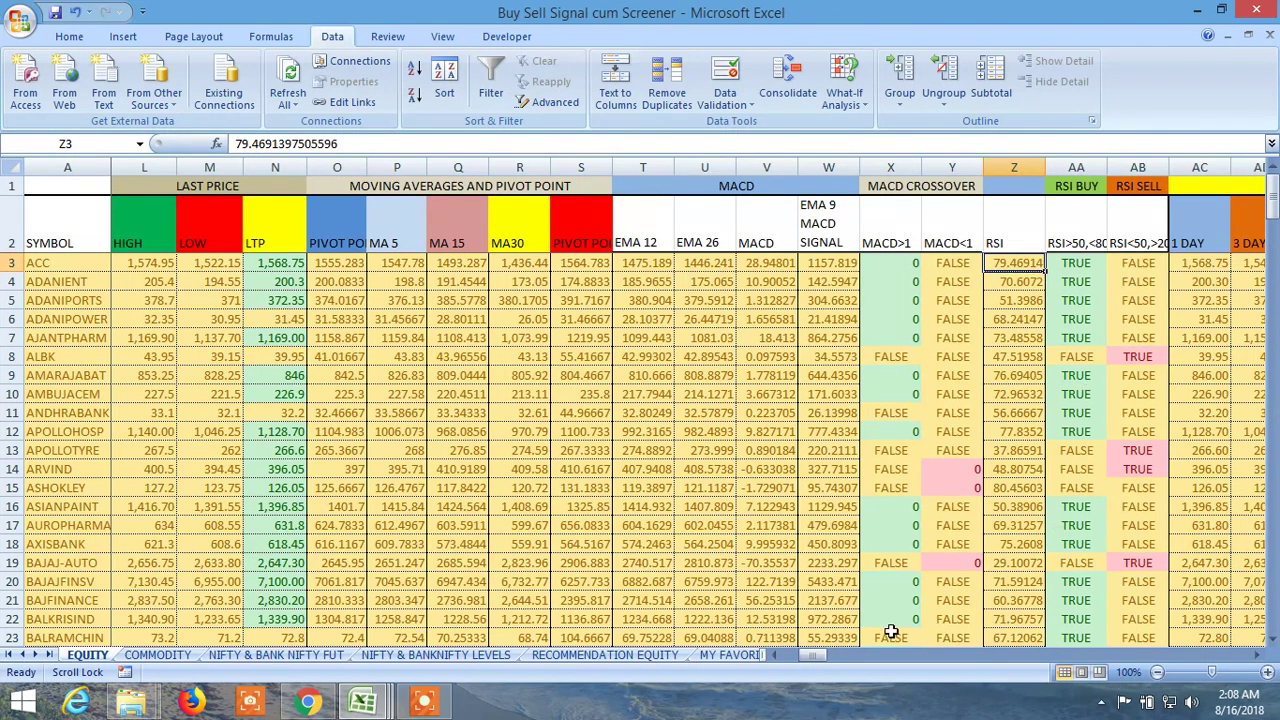
Examine the CHANGE IN PRICE section's p1, p1%, P2 and P2% columns.
left_click_drag(816, 660, 1008, 643)
left_click(1008, 643)
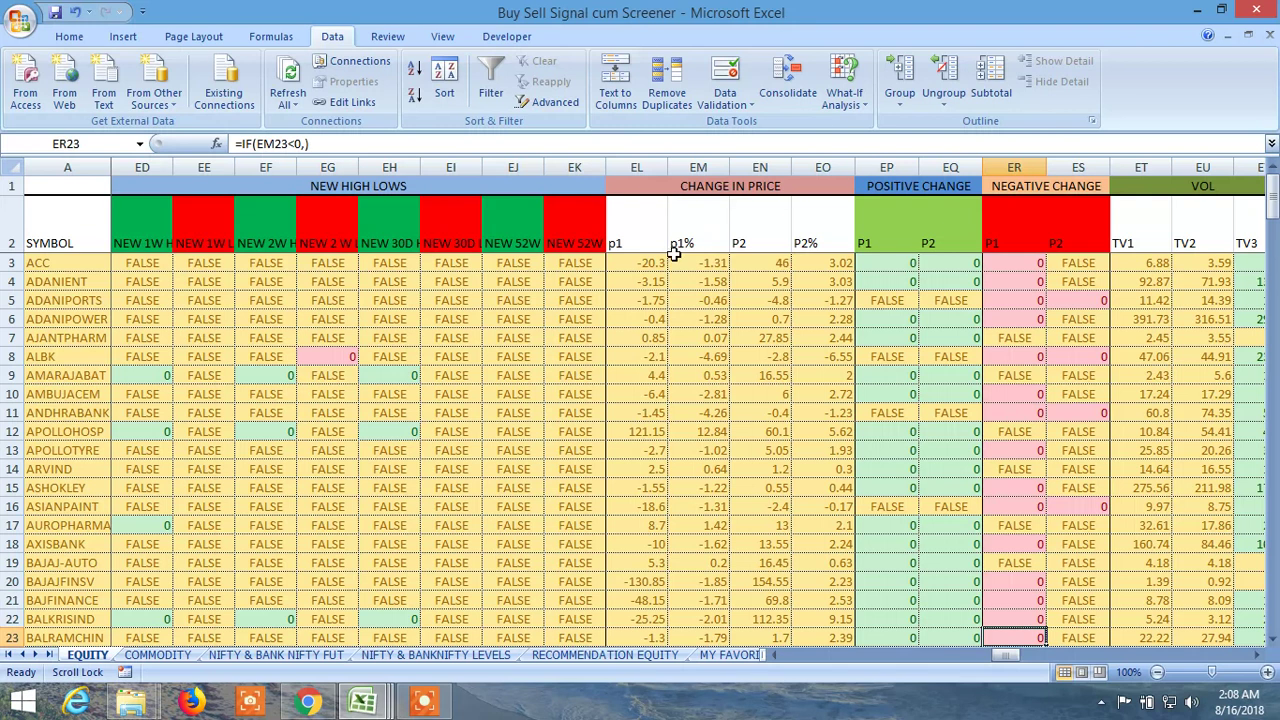
left_click(636, 241)
left_click(688, 233)
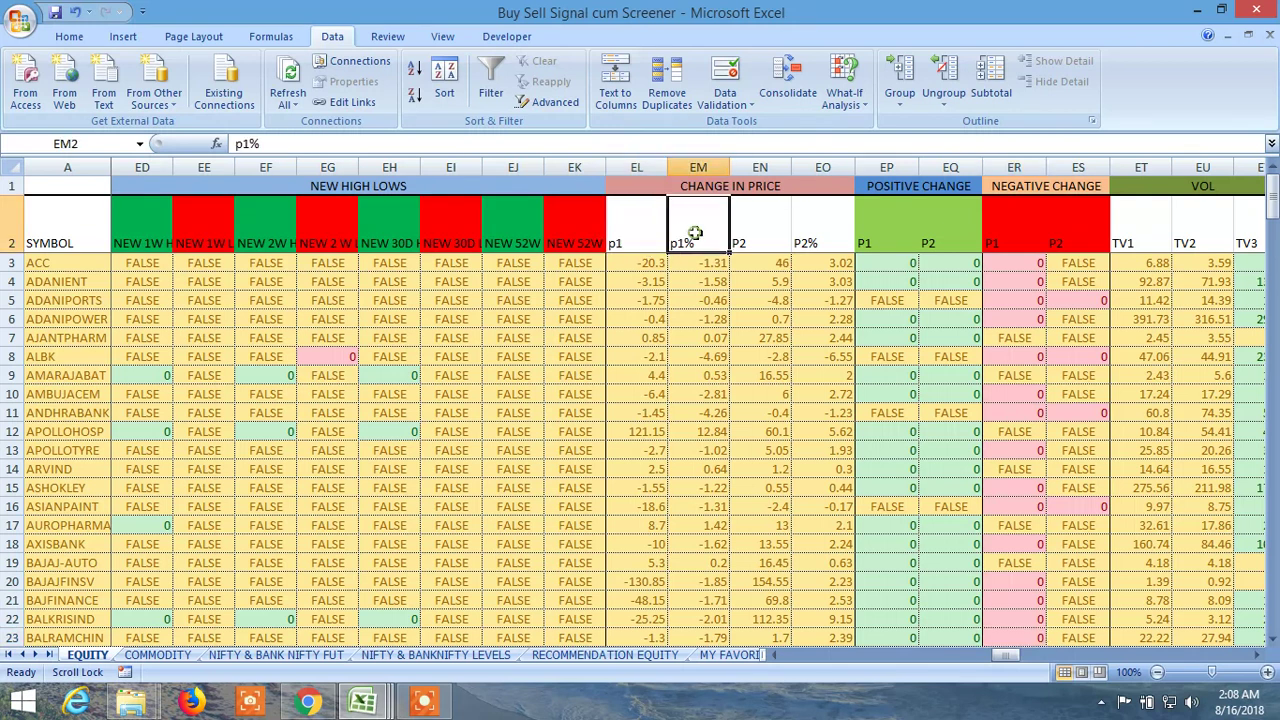
left_click(757, 232)
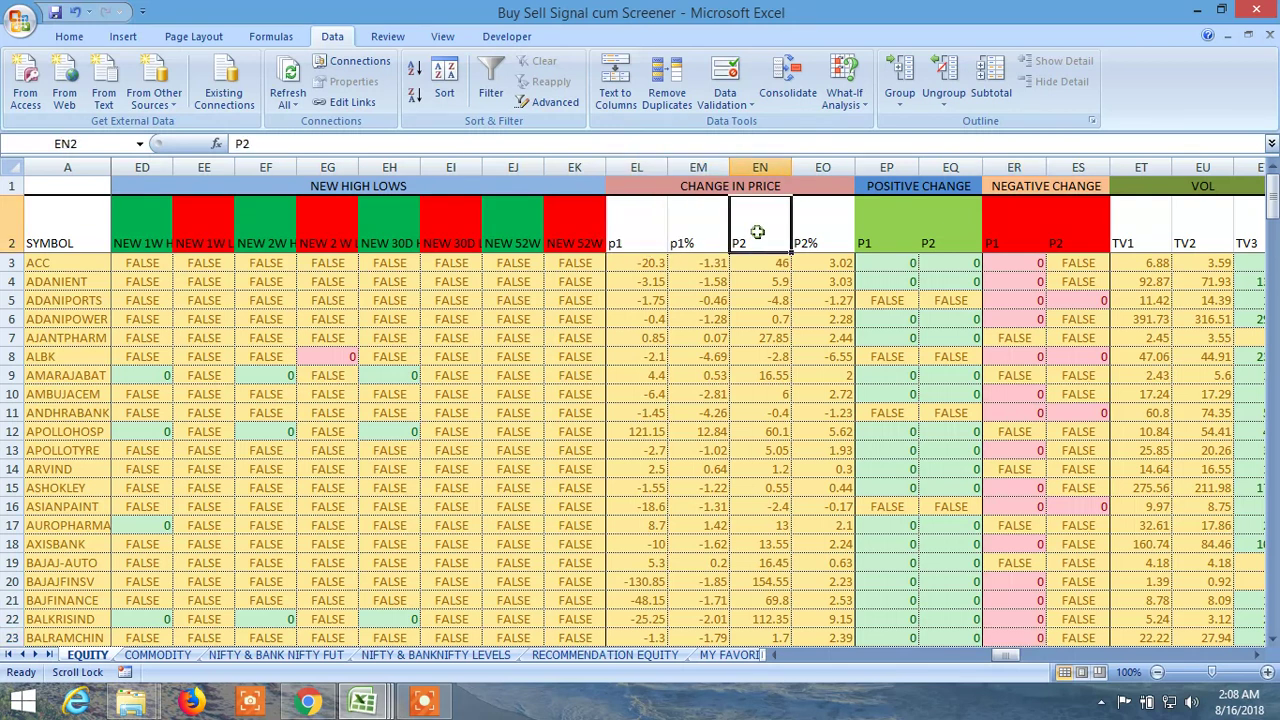
left_click(725, 187)
left_click(652, 237)
left_click(689, 237)
left_click(764, 234)
left_click(806, 231)
Examine the P1 and P2 columns under POSITIVE CHANGE and NEGATIVE CHANGE, including the ACC row's positive P1 cell.
left_click(905, 234)
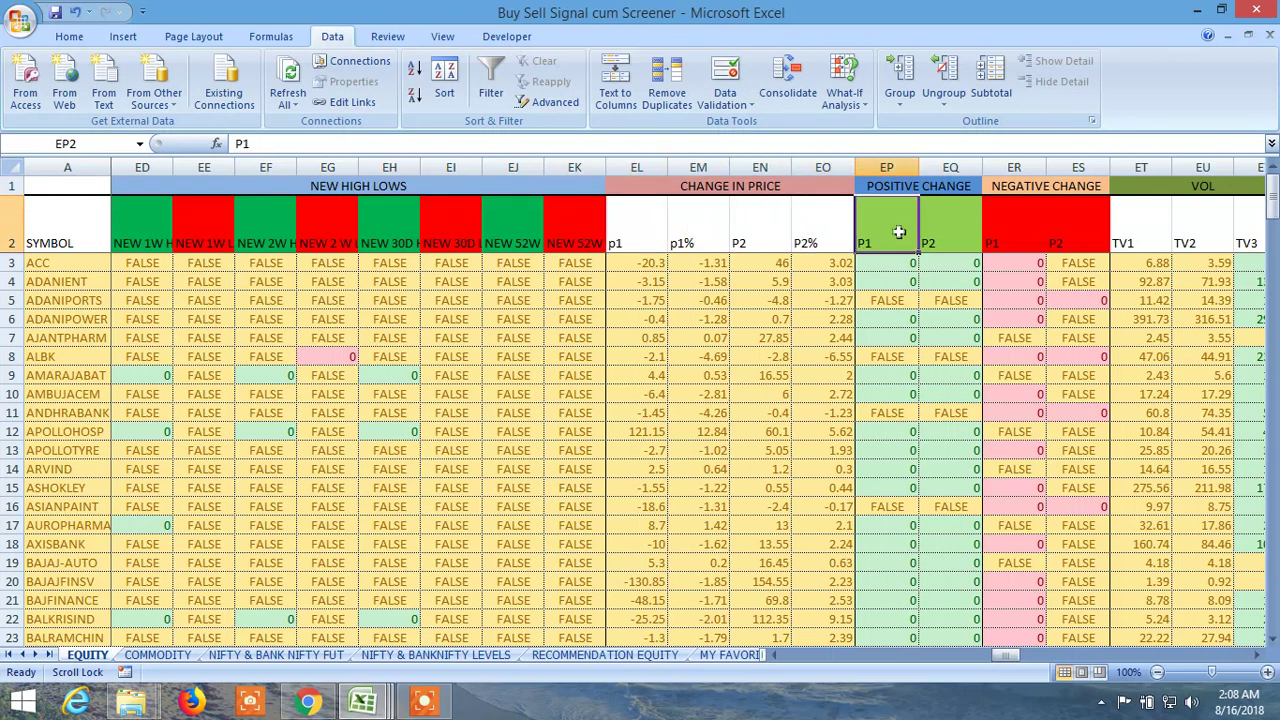
left_click(936, 230)
left_click(895, 231)
left_click(925, 230)
left_click(1036, 226)
left_click(1077, 224)
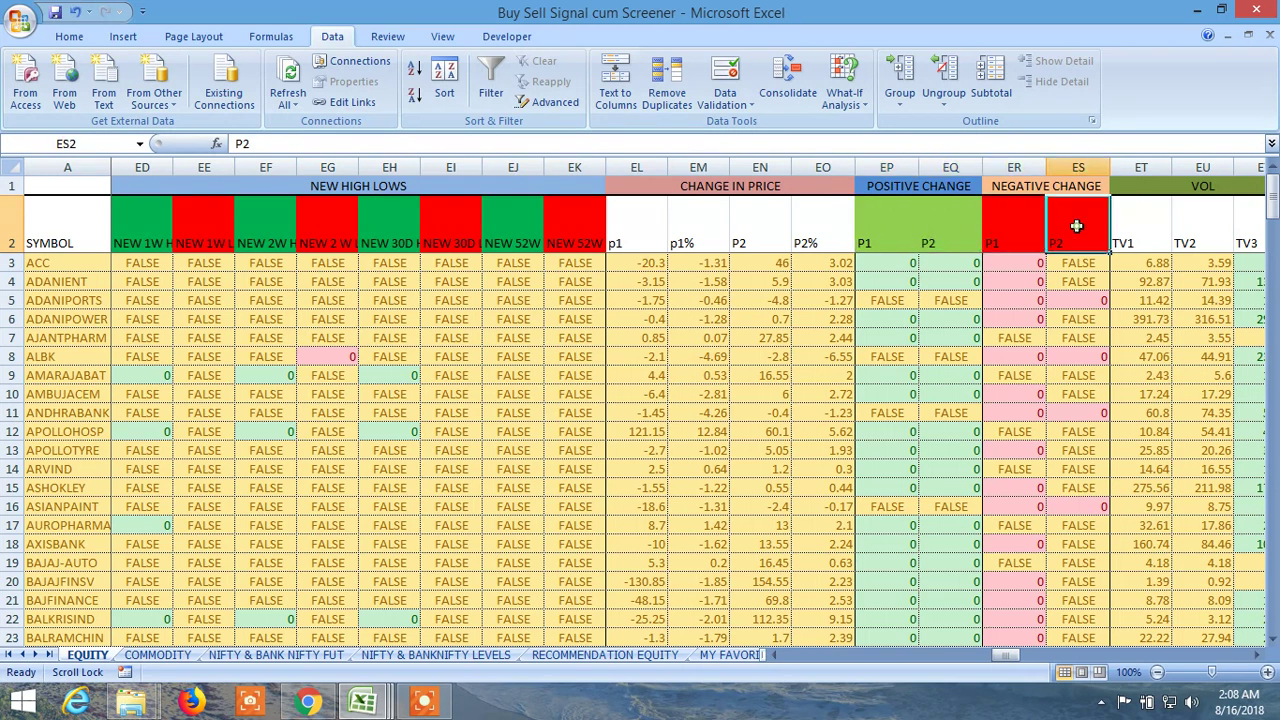
left_click(903, 265)
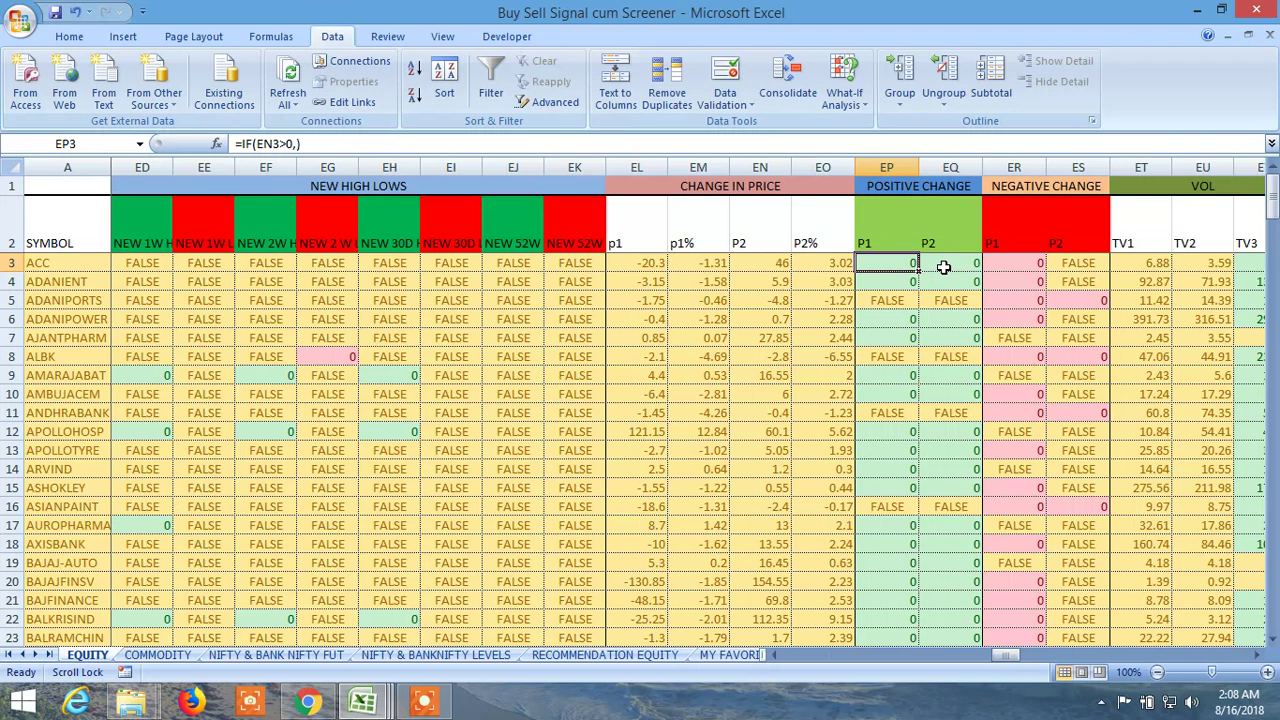
Compare the p1%, P2 and P2% price changes with the POSITIVE CHANGE columns, inspecting the ACC row's P1 and P2 formulas.
left_click(678, 237)
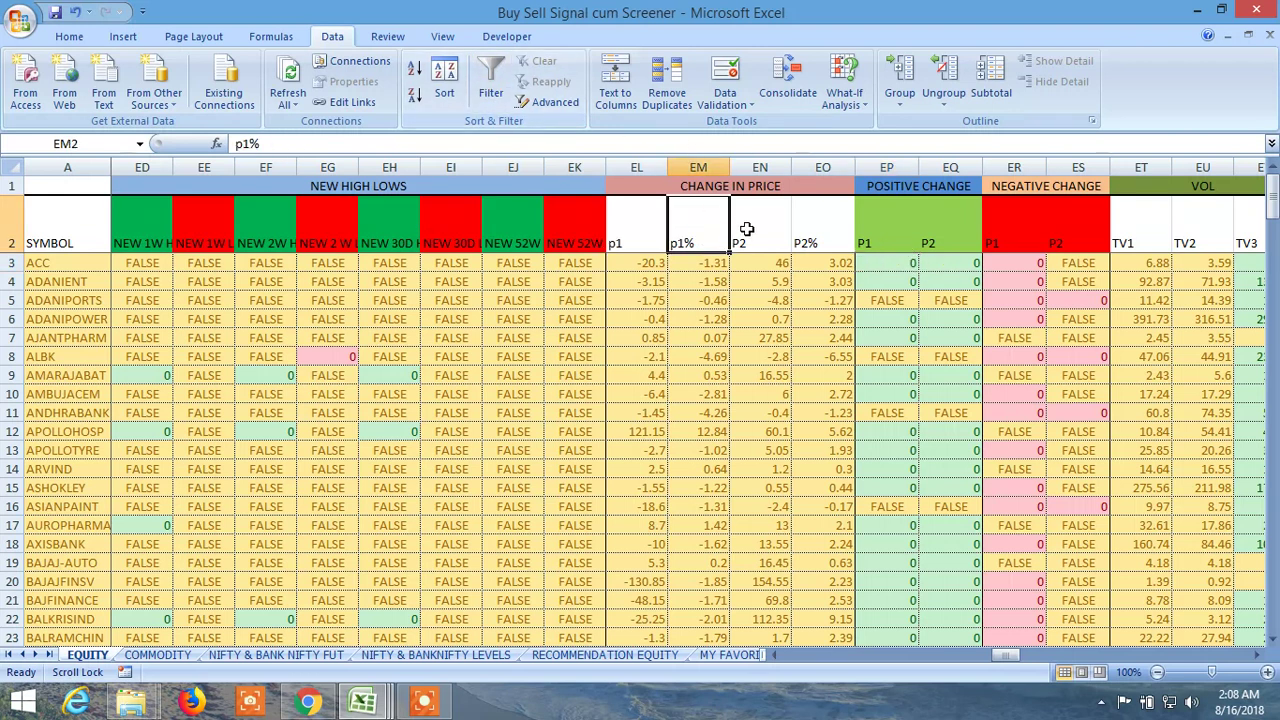
left_click(758, 236)
left_click(836, 238)
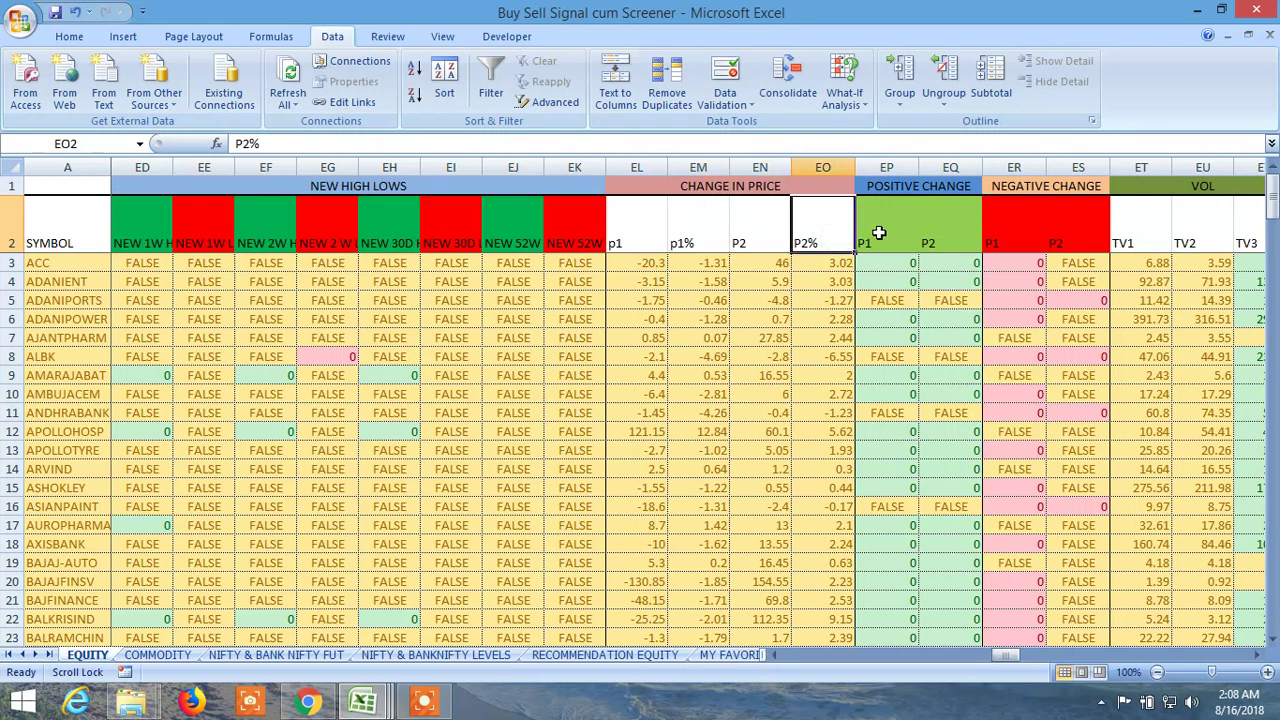
left_click(879, 233)
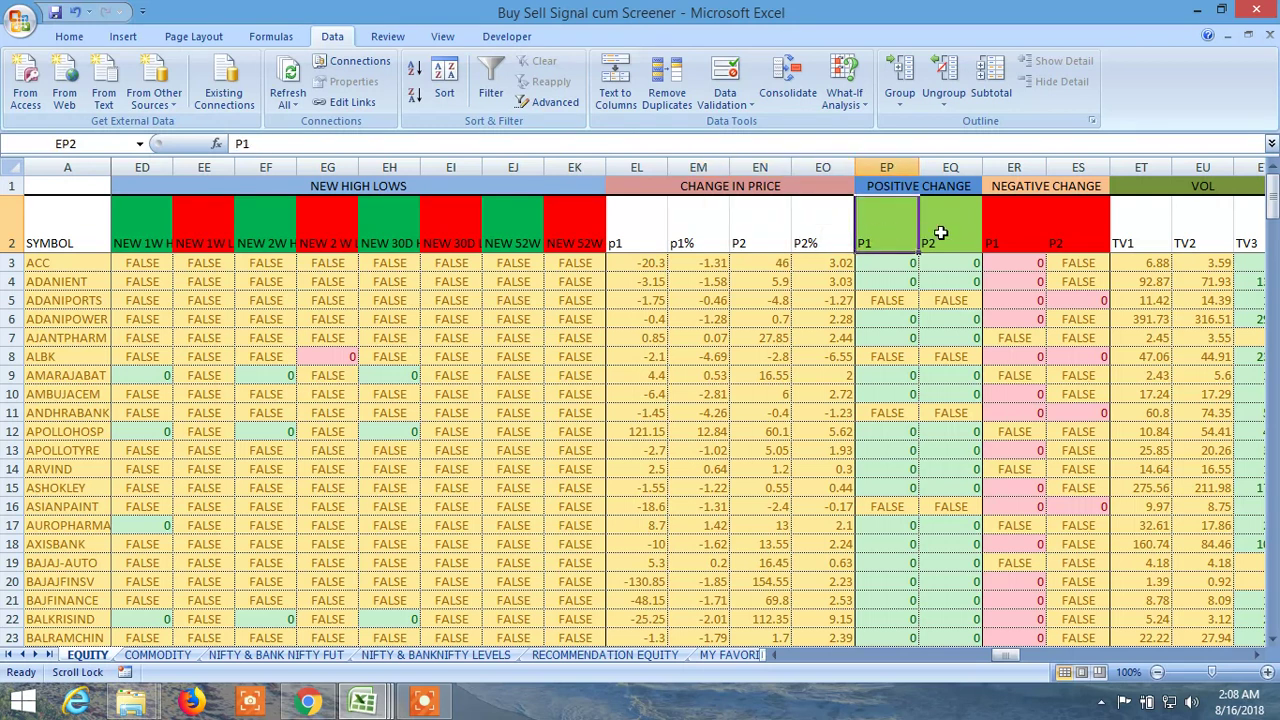
left_click(938, 233)
left_click(889, 234)
left_click(932, 234)
left_click(908, 265)
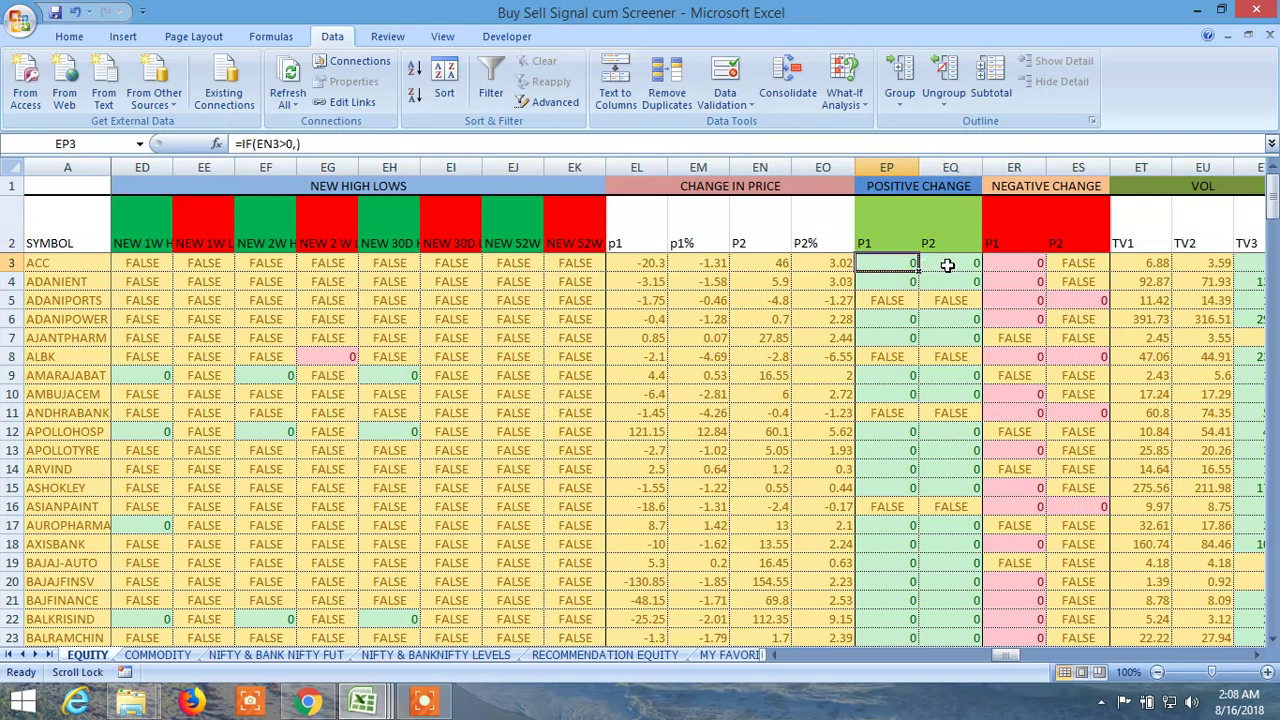
left_click(947, 265)
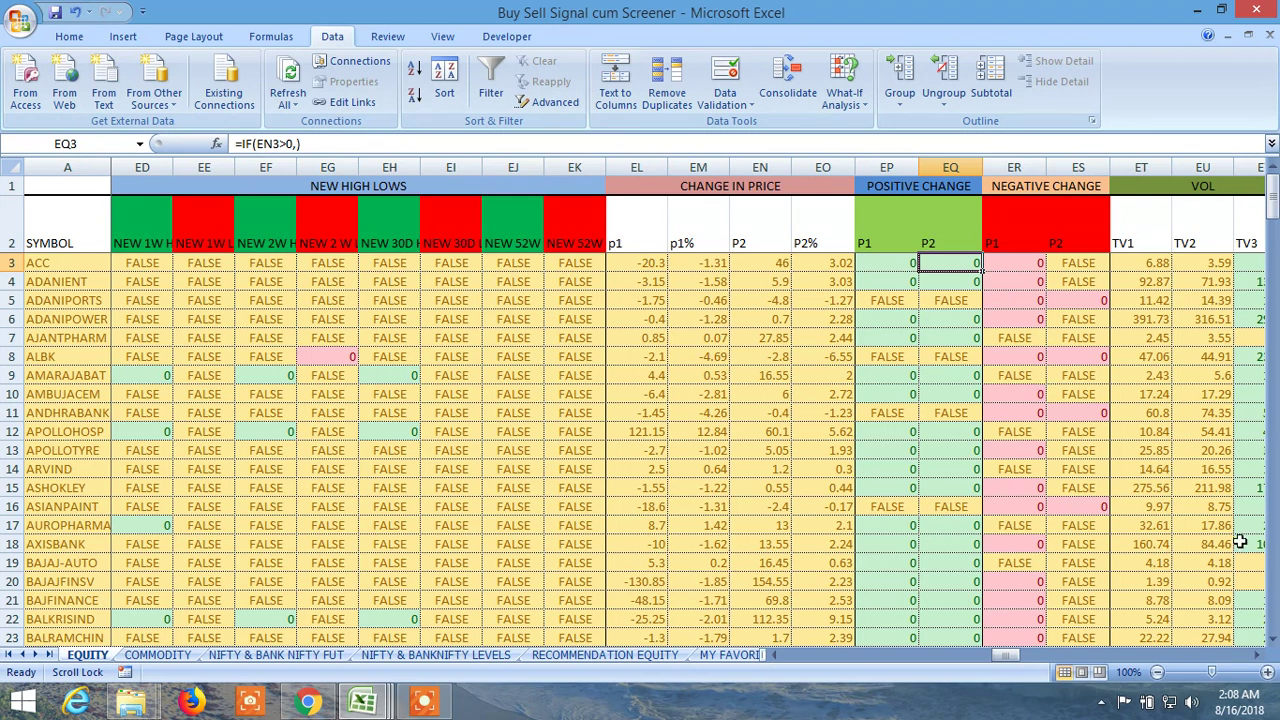
Review the volume, volatility, open interest, delivery percentage and probability sections of the EQUITY sheet.
left_click_drag(1005, 655, 1018, 655)
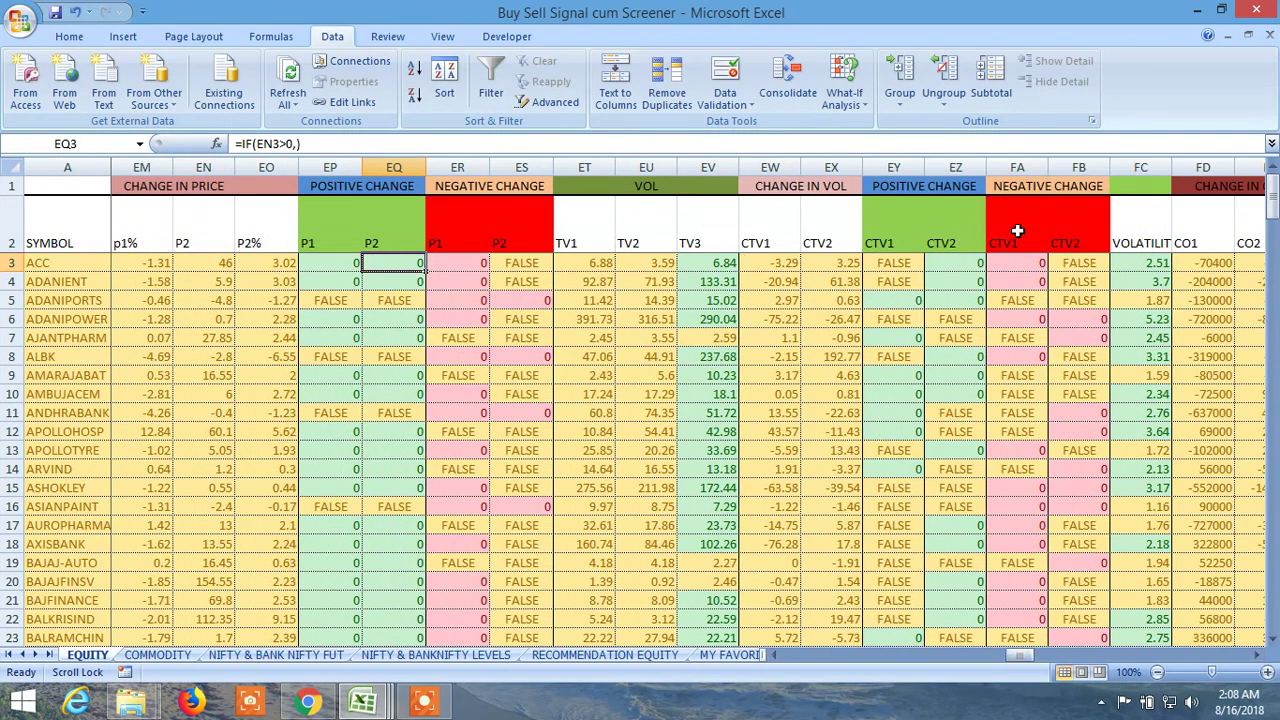
left_click_drag(1026, 659, 1026, 638)
left_click_drag(1013, 654, 1048, 660)
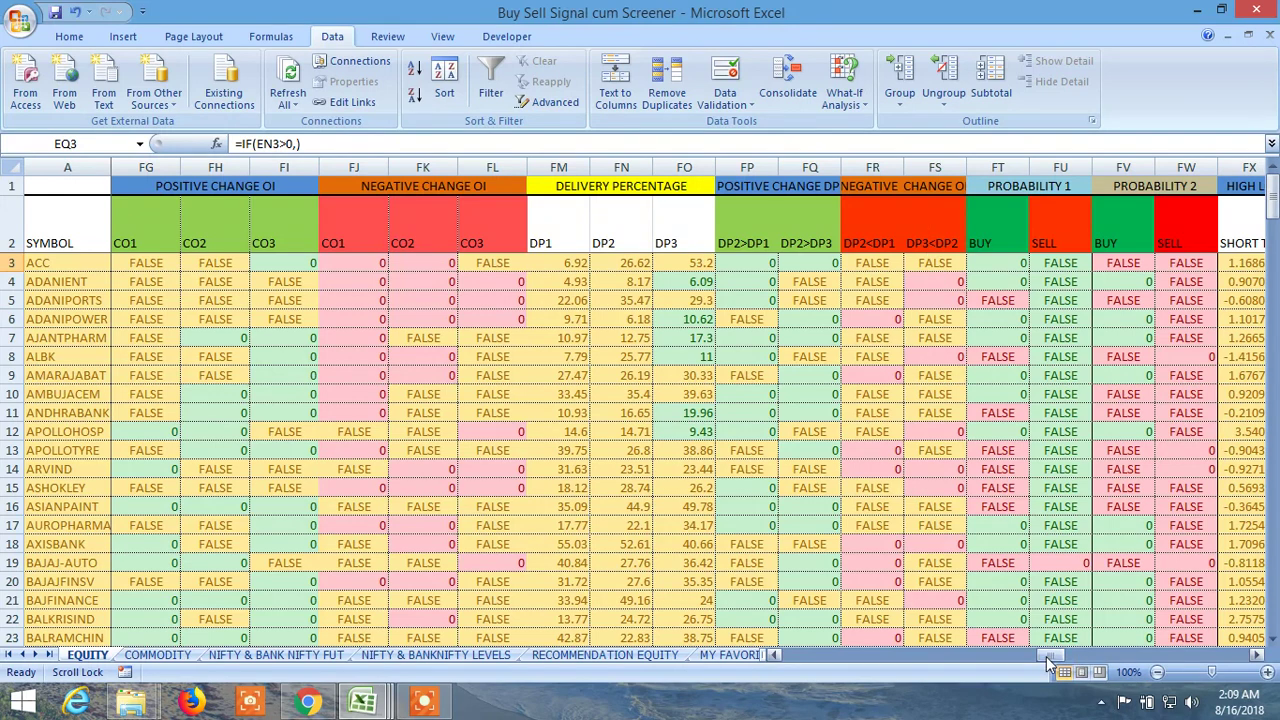
Return to the MOVING AVERAGES AND PIVOT POINT section and examine the MA 5, MA 15 and MA30 columns.
left_click_drag(1050, 664, 806, 672)
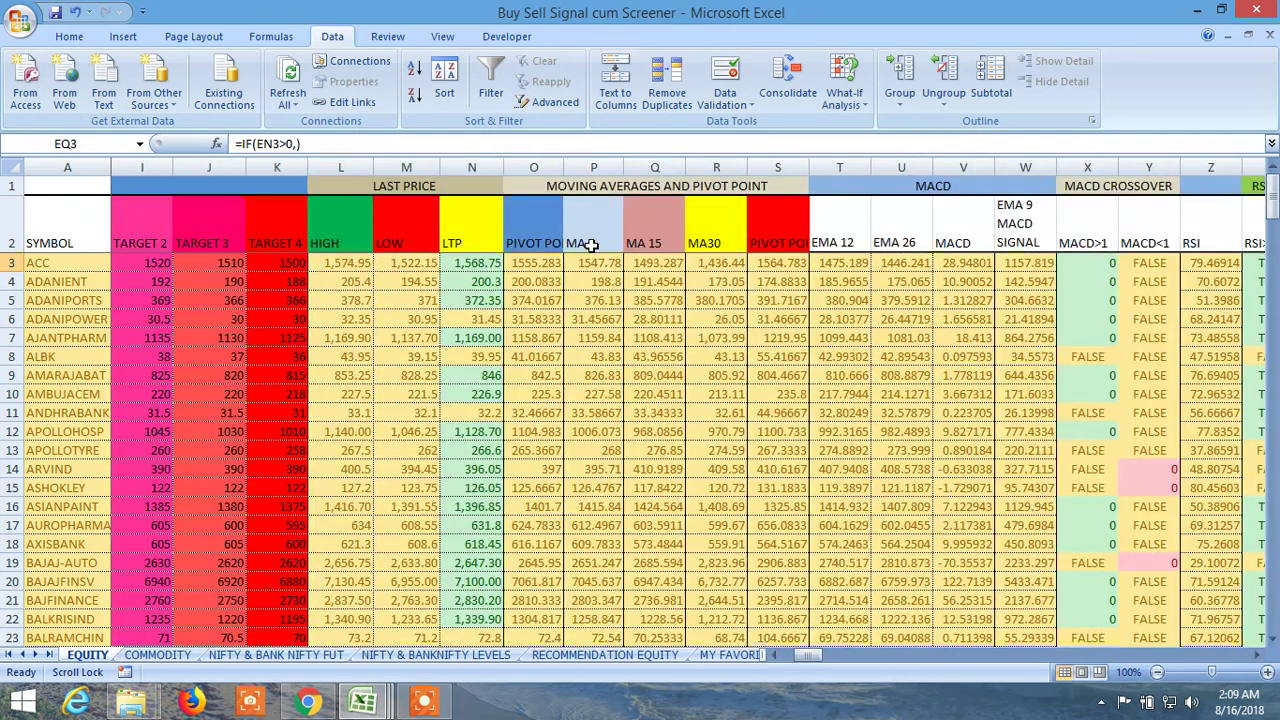
left_click(588, 242)
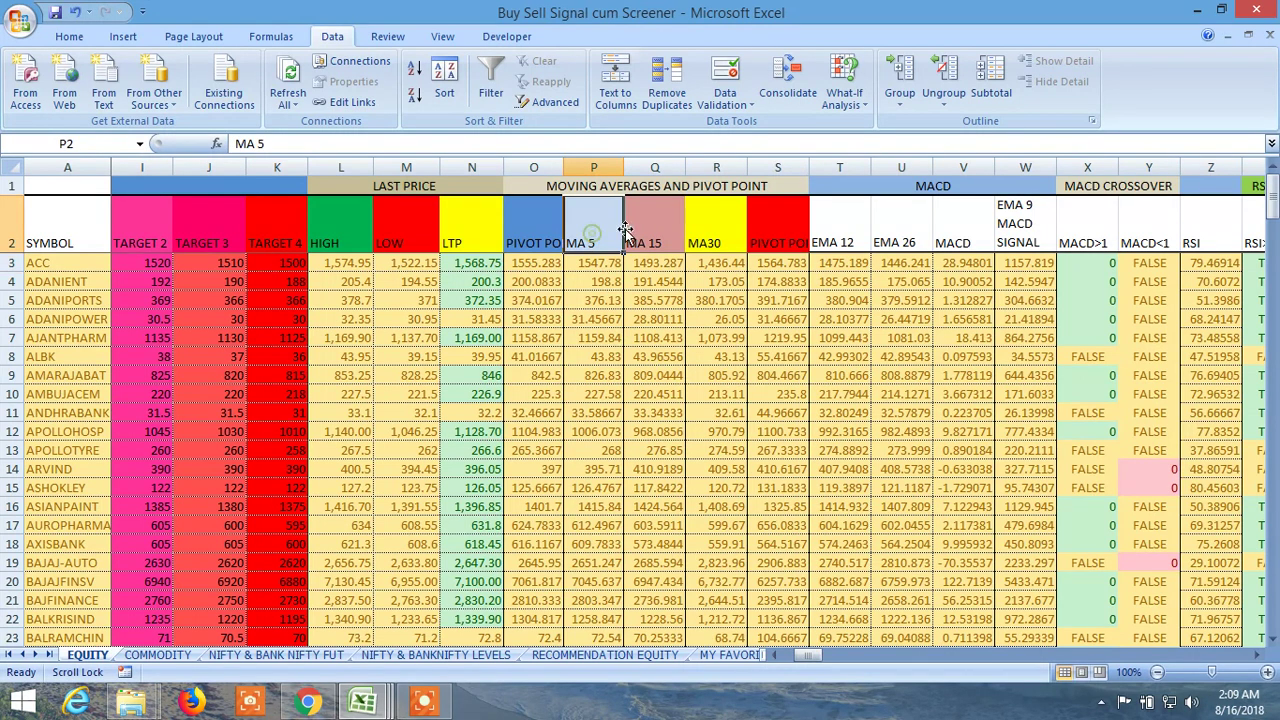
left_click(655, 228)
left_click(704, 228)
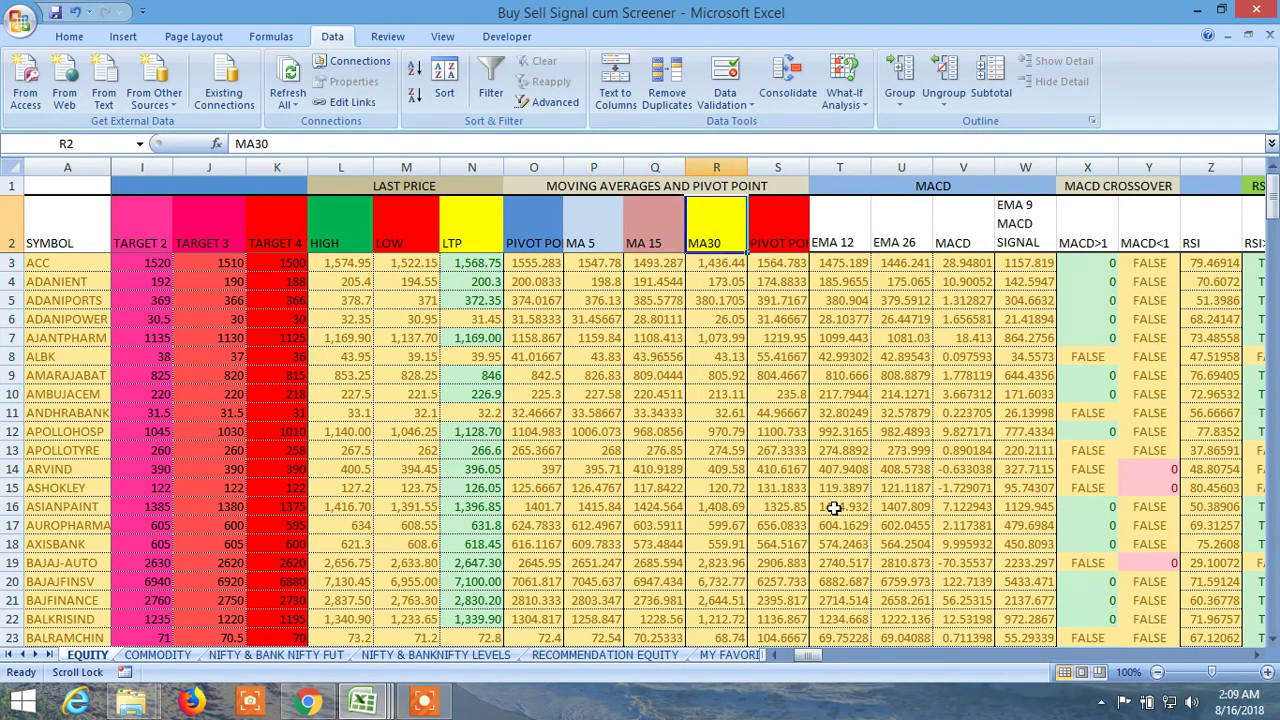
Review the REVERSAL POINT section and the LTP position comparisons for intraday, swing (MA 5) and positional (MA15) trading levels.
left_click_drag(815, 658, 836, 653)
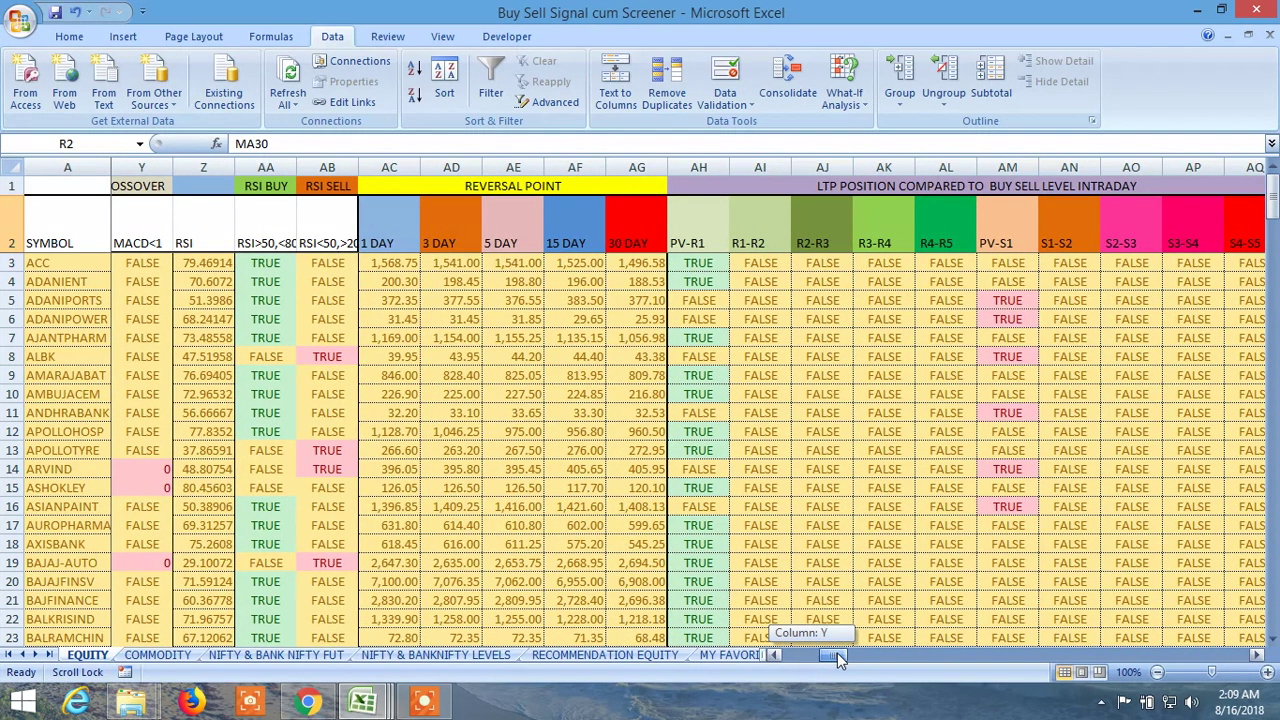
left_click_drag(838, 658, 868, 657)
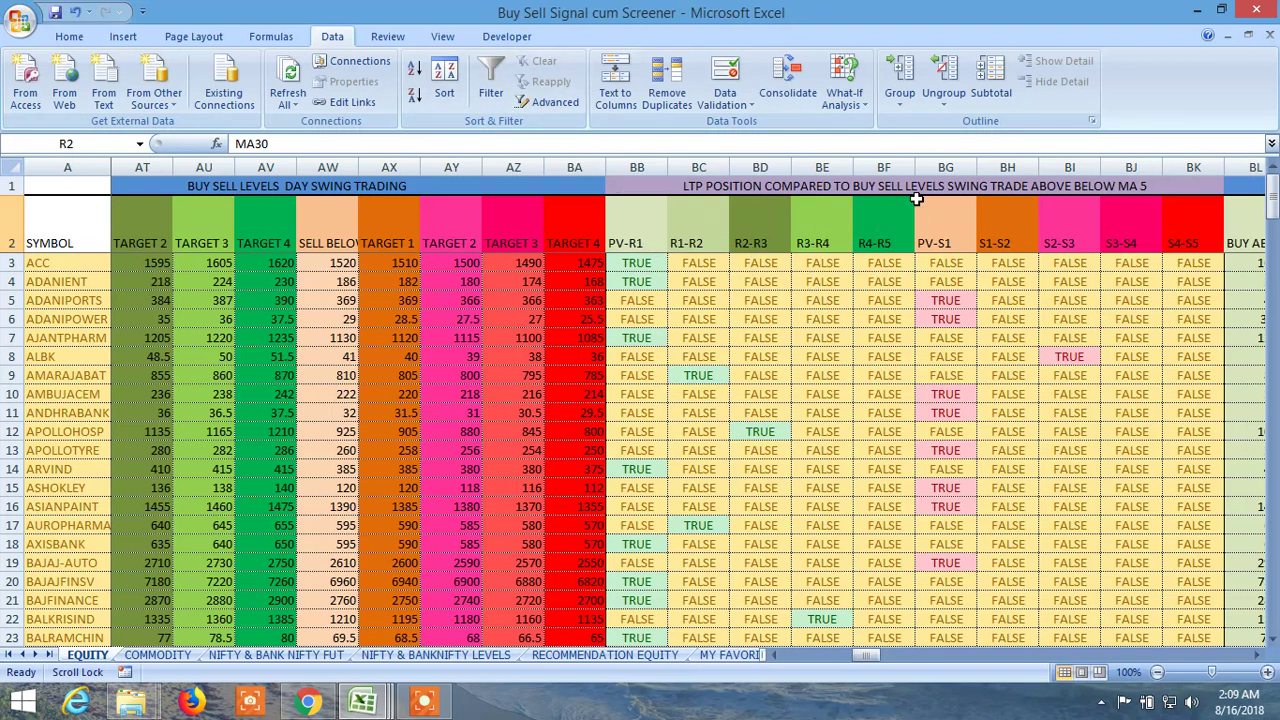
left_click_drag(869, 654, 902, 660)
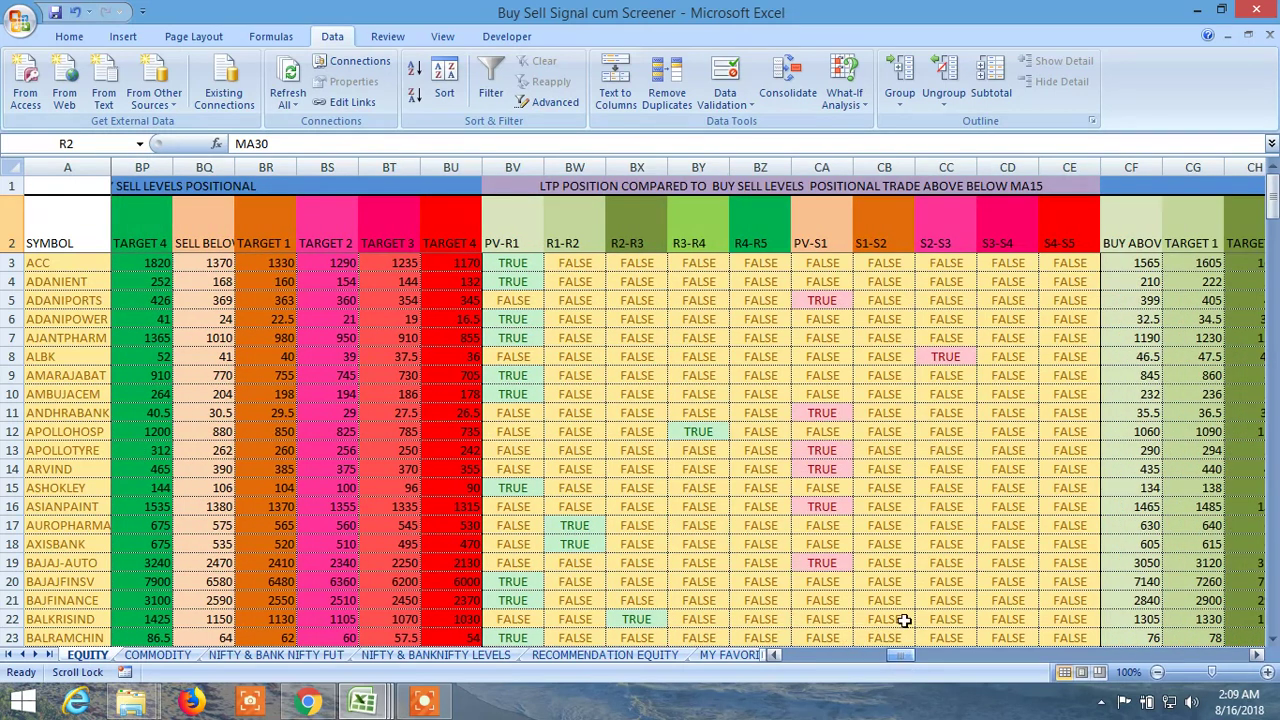